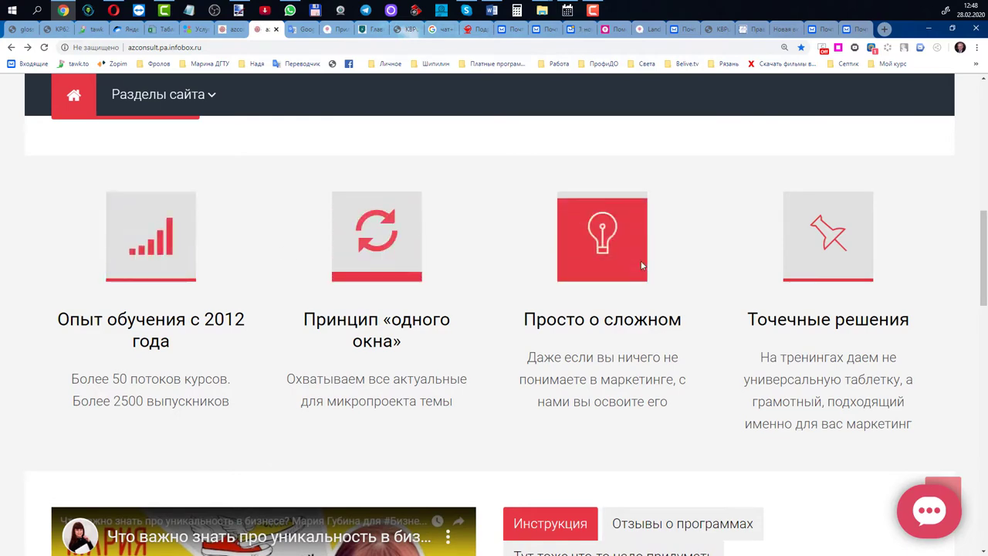
# View the home page's information block: the instructions, the «Отзывы о программах» section and the «Тут тоже что-то надо придумать» section.
pyautogui.scroll(-2, 602, 316)
pyautogui.scroll(-3, 602, 320)
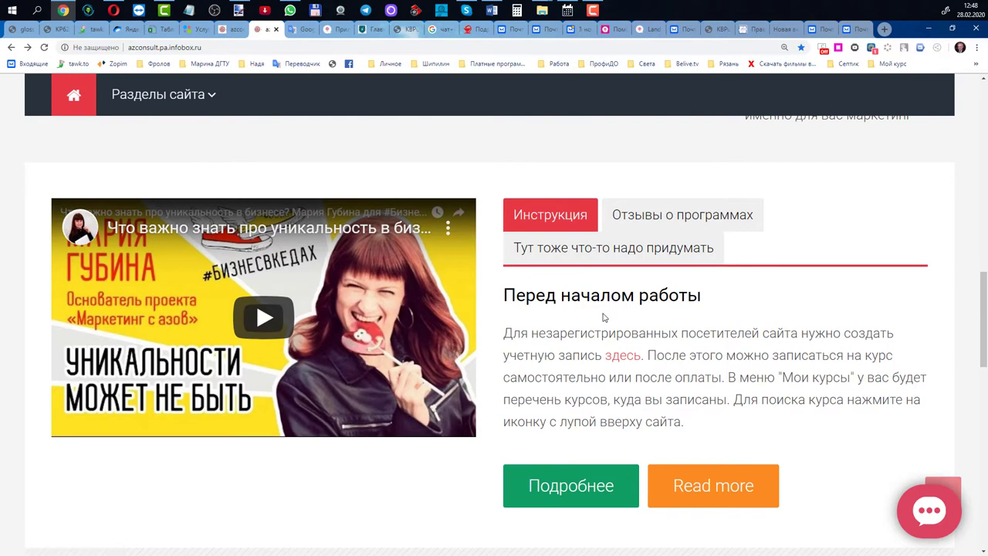
pyautogui.hotkey('ctrl', '-')
pyautogui.scroll(1, 287, 294)
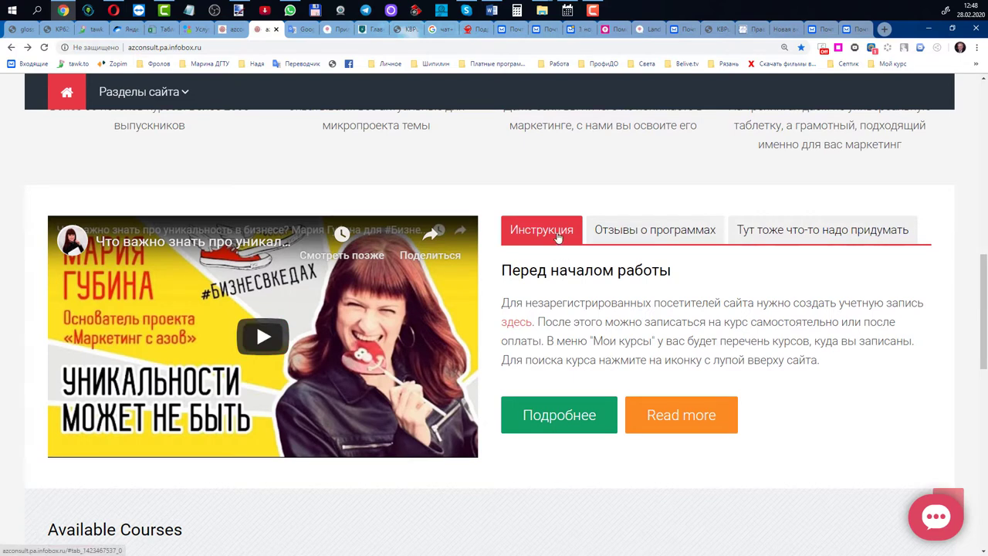
pyautogui.click(606, 233)
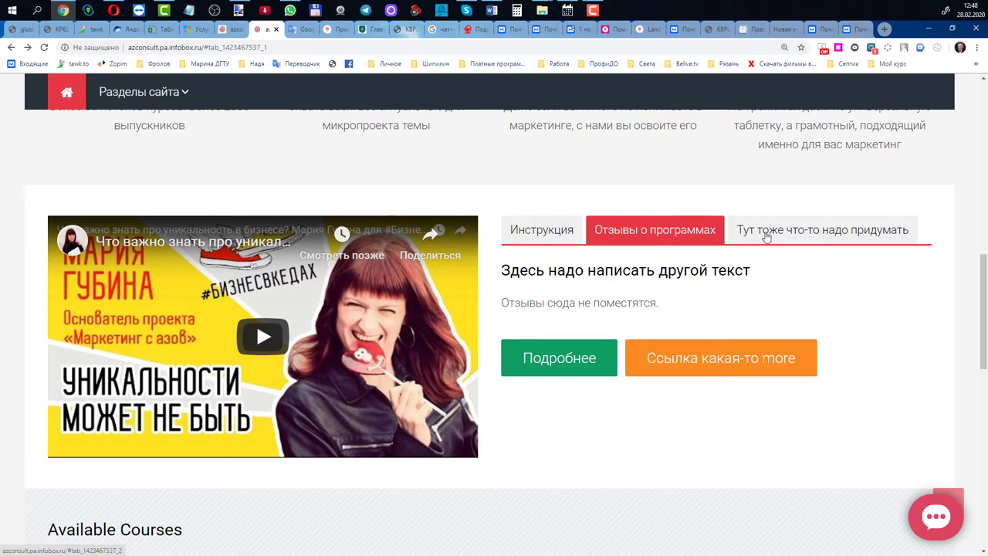
pyautogui.click(765, 235)
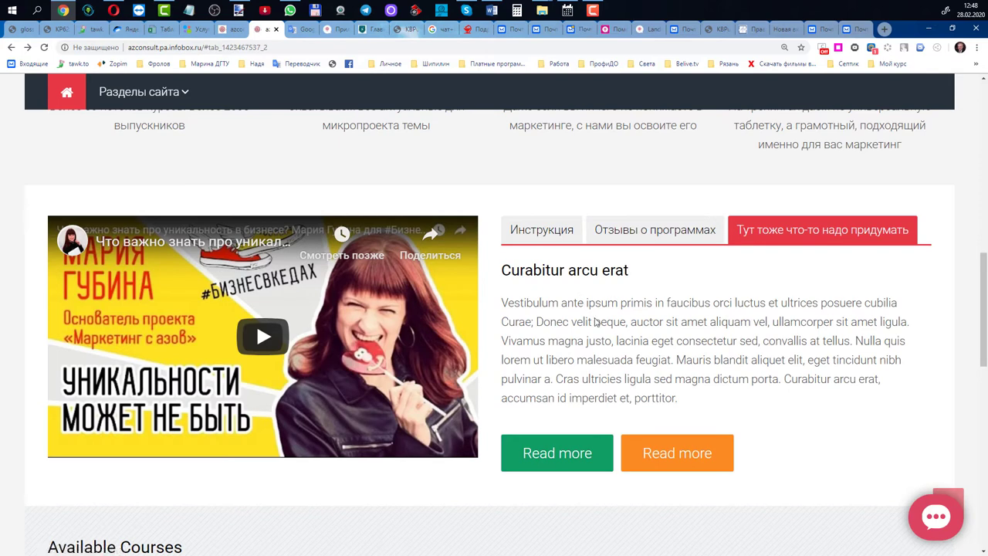
# Examine the rest of the home page: available courses, the statistics counters, the navigation block and the footer links.
pyautogui.scroll(-3, 595, 323)
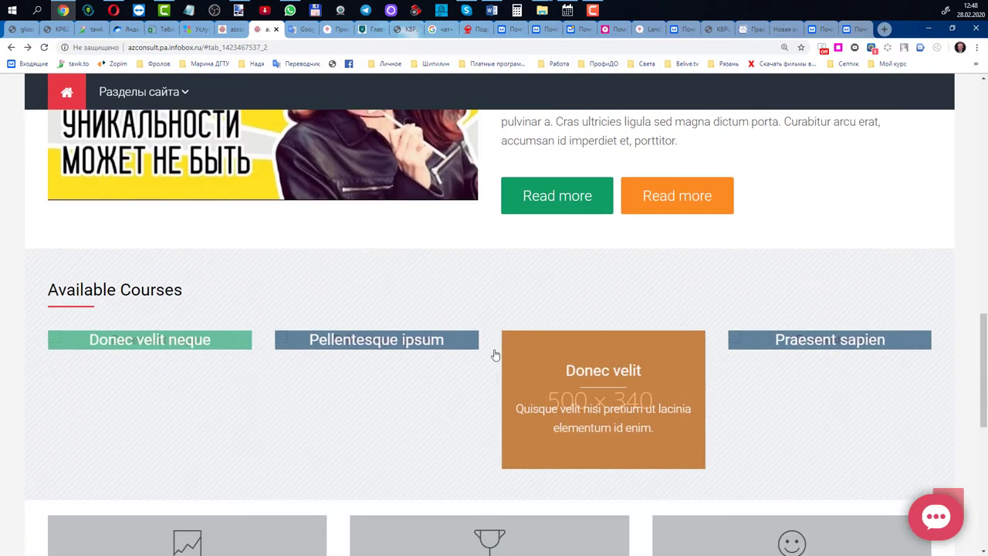
pyautogui.scroll(-1, 556, 324)
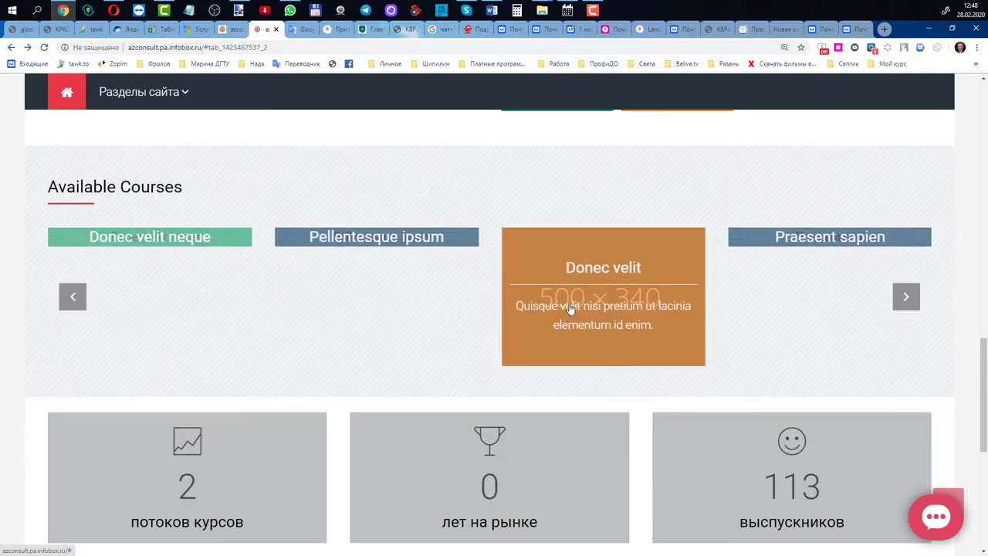
pyautogui.scroll(-2, 569, 309)
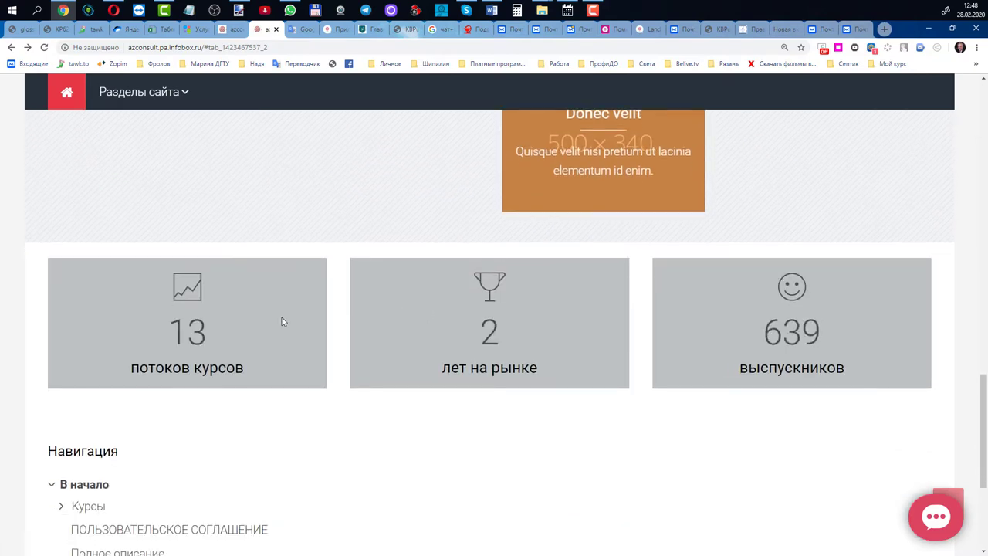
pyautogui.scroll(-3, 280, 320)
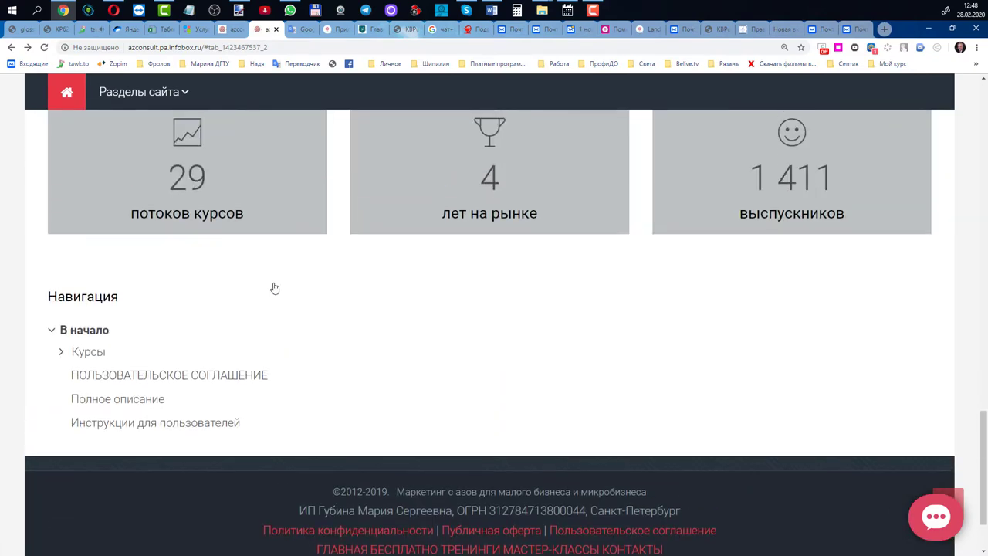
pyautogui.scroll(-1, 270, 281)
pyautogui.scroll(1, 262, 286)
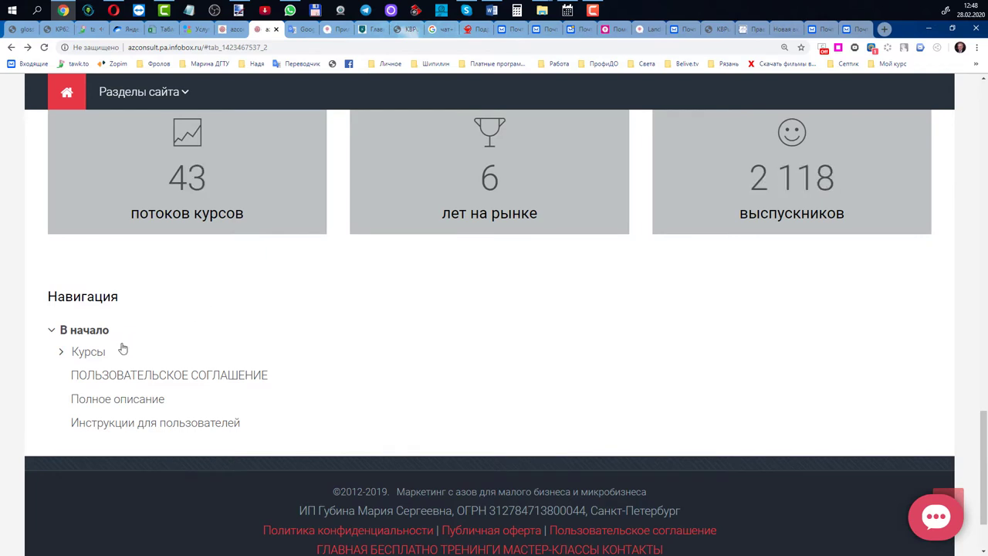
pyautogui.scroll(-2, 666, 391)
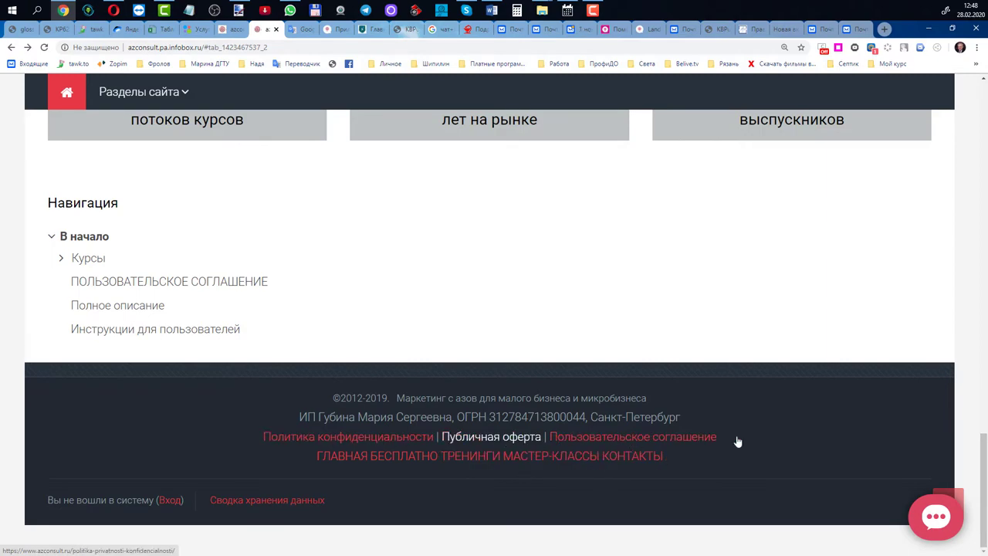
# Log in to the site with the saved username and account password.
pyautogui.scroll(4, 983, 455)
pyautogui.moveTo(982, 386); pyautogui.dragTo(977, 98)
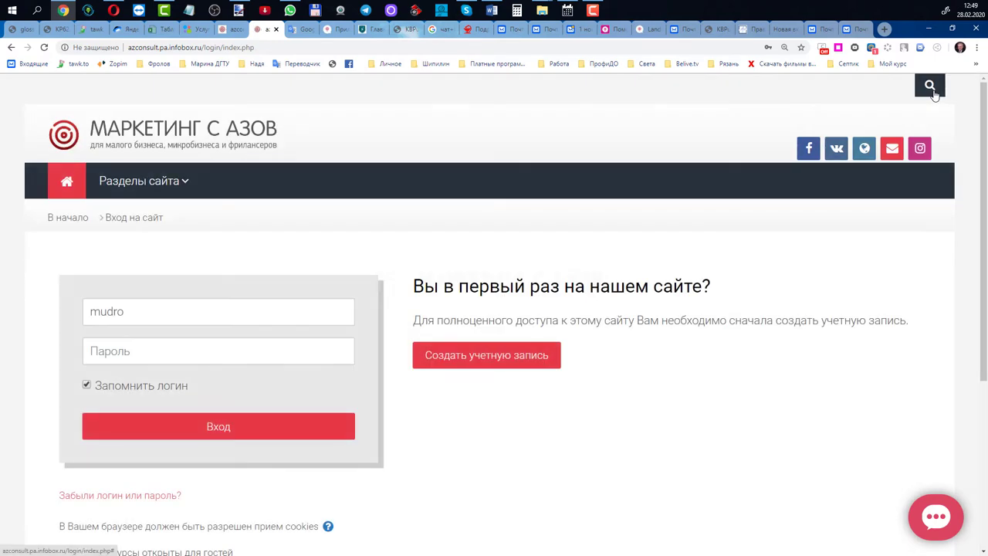
pyautogui.click(164, 311)
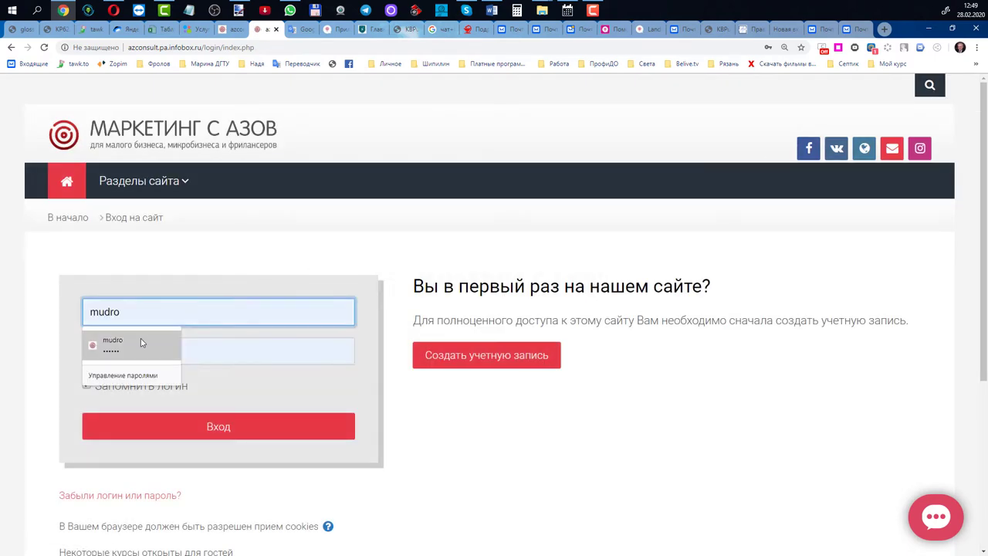
pyautogui.click(141, 342)
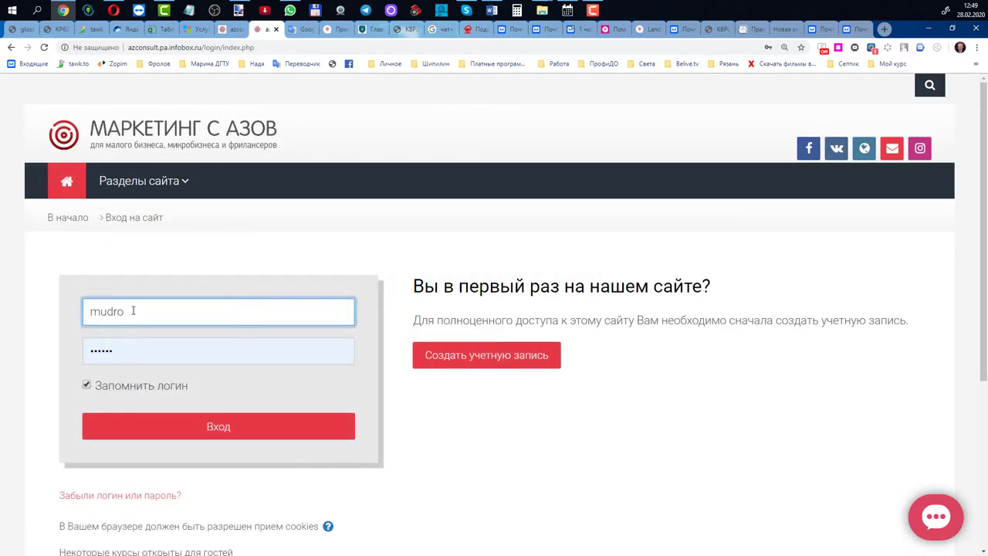
pyautogui.click(202, 429)
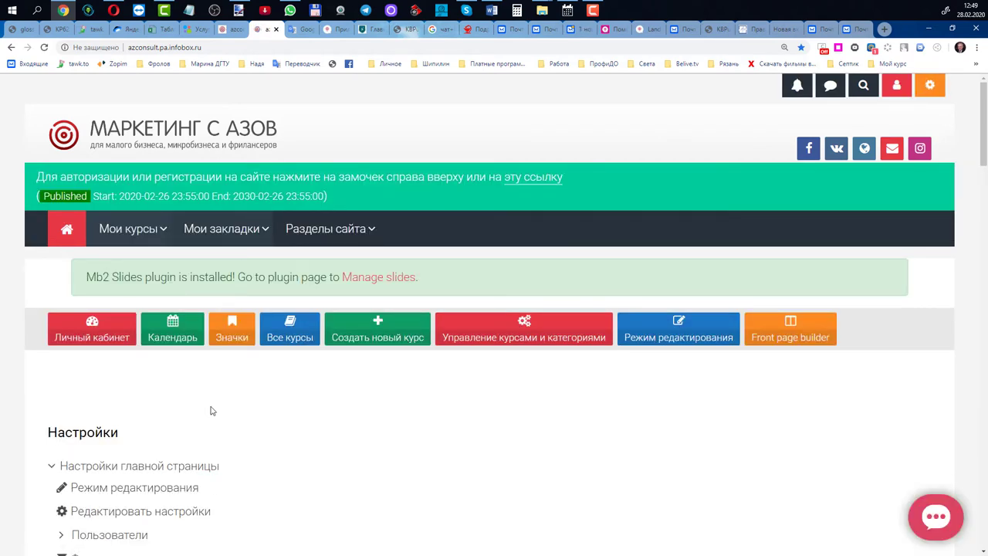
# Look through the entries under «Мои курсы», «Мои закладки» and «Разделы сайта».
pyautogui.moveTo(153, 239)
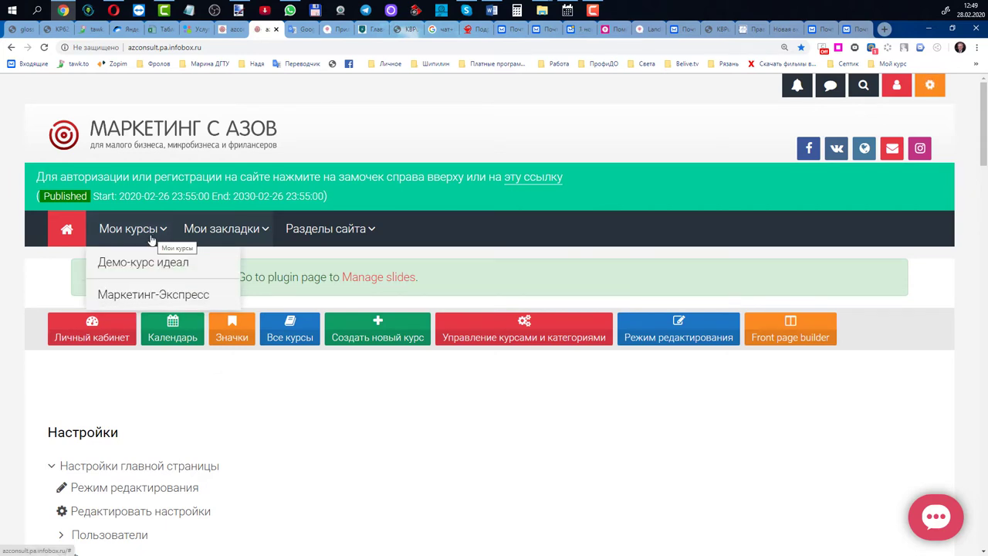
pyautogui.moveTo(231, 231)
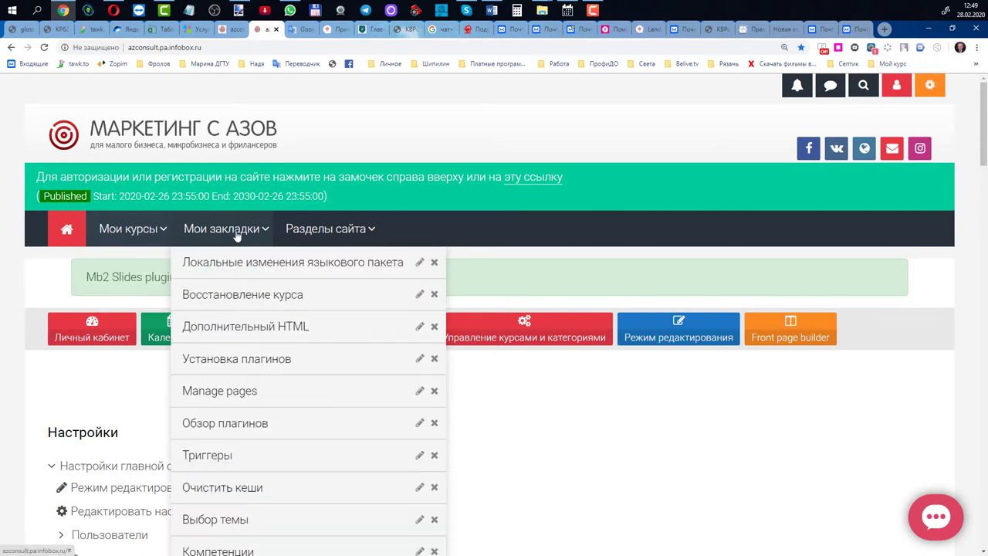
pyautogui.moveTo(325, 229)
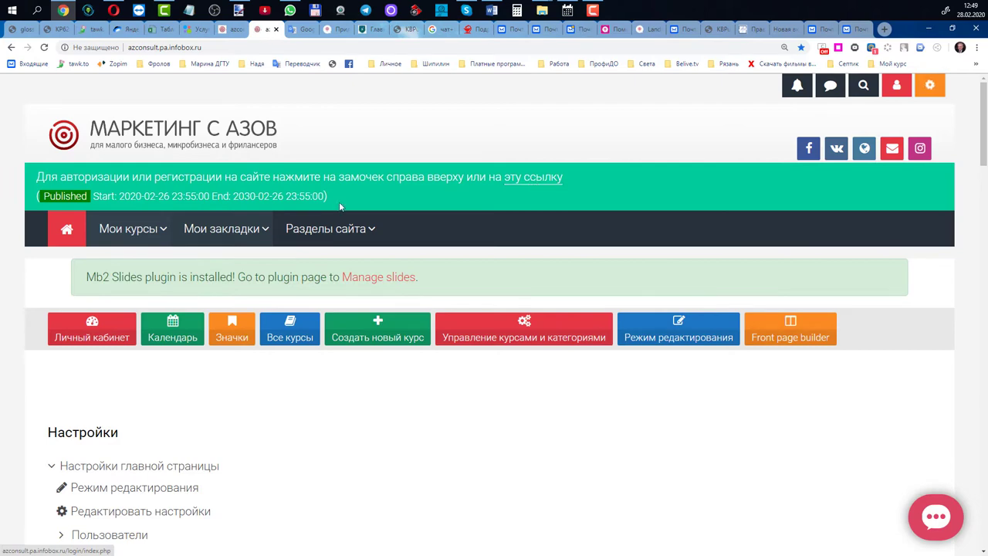
# Open the Front page builder and look over the structure of its sections, columns and elements.
pyautogui.moveTo(985, 114)
pyautogui.mouseDown()
pyautogui.moveTo(979, 169)
pyautogui.moveTo(973, 117)
pyautogui.mouseUp()
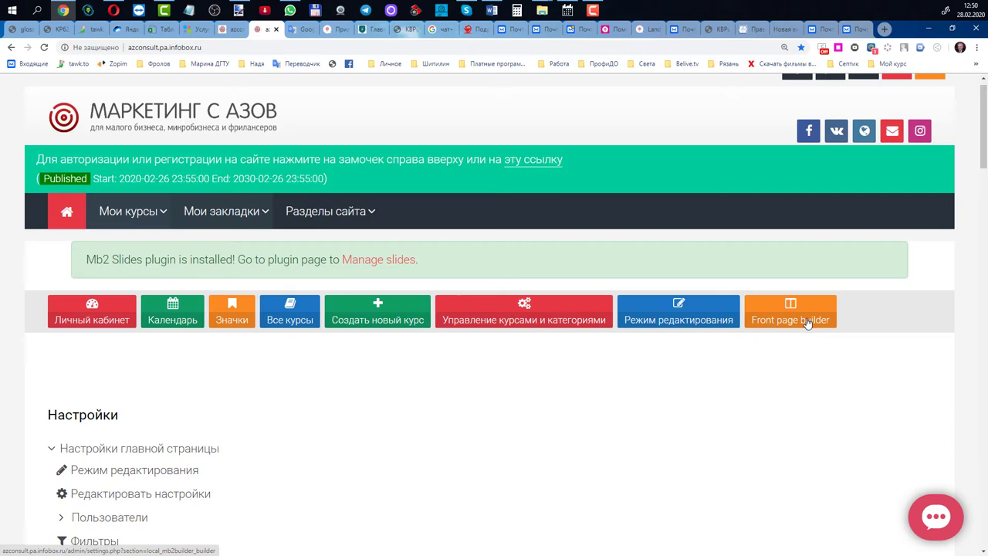
pyautogui.click(807, 321)
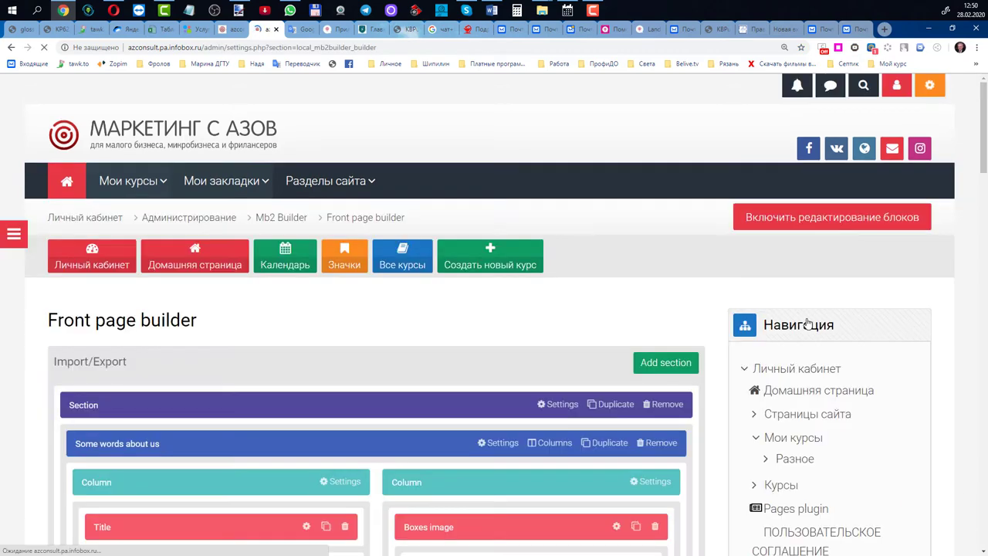
pyautogui.scroll(-4, 491, 371)
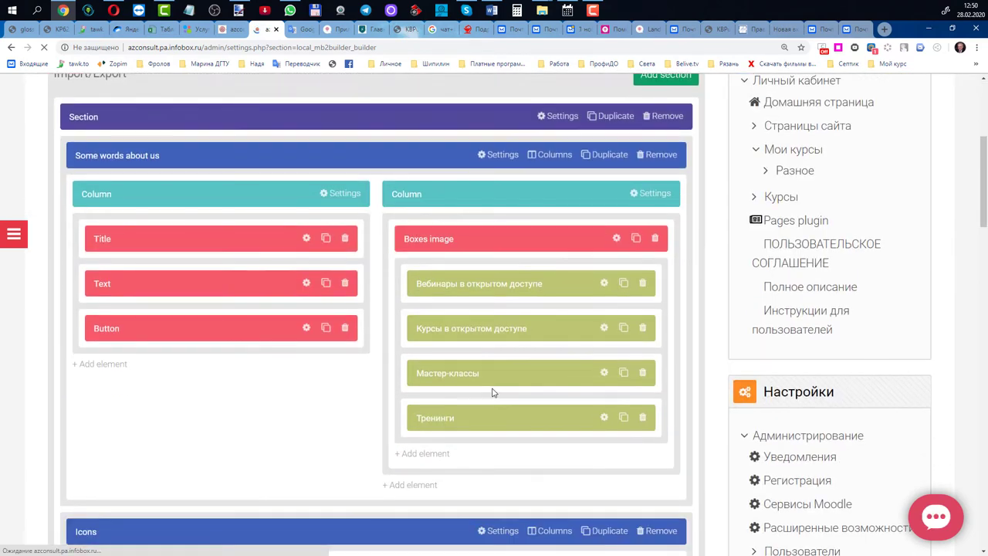
pyautogui.scroll(2, 728, 256)
pyautogui.scroll(2, 985, 114)
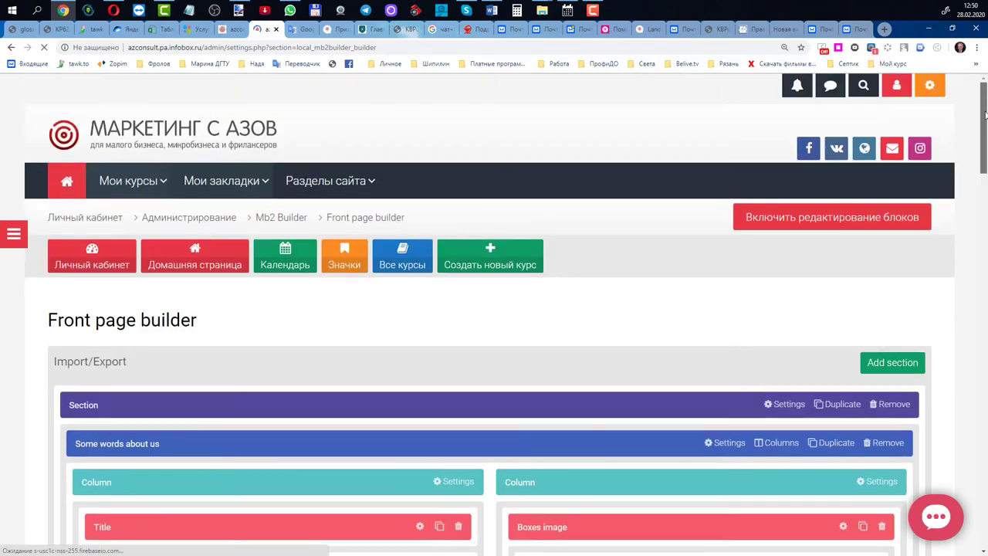
# Open the personal dashboard (Личный кабинет), step through its introductory tour up to «Сводка по курсам», and close the tour.
pyautogui.click(111, 259)
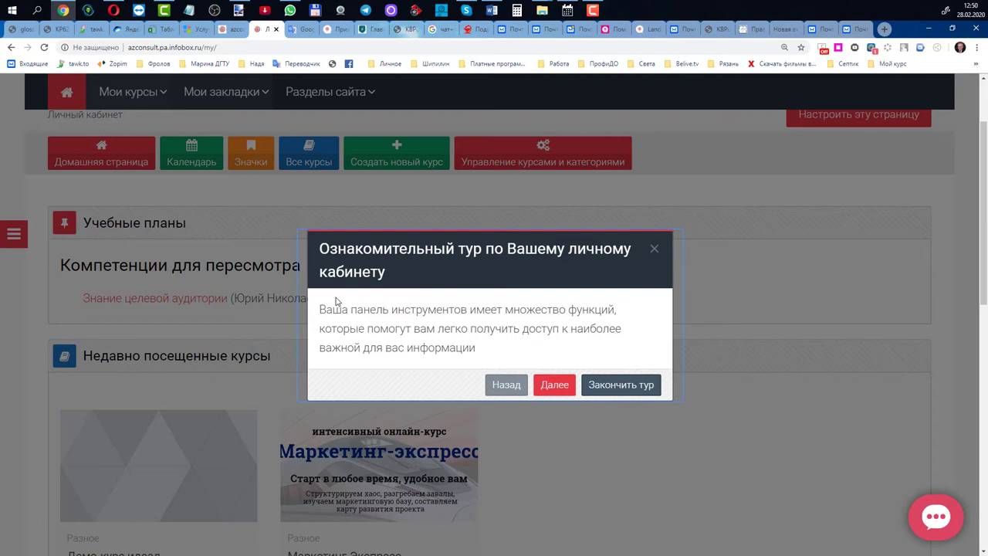
pyautogui.click(554, 385)
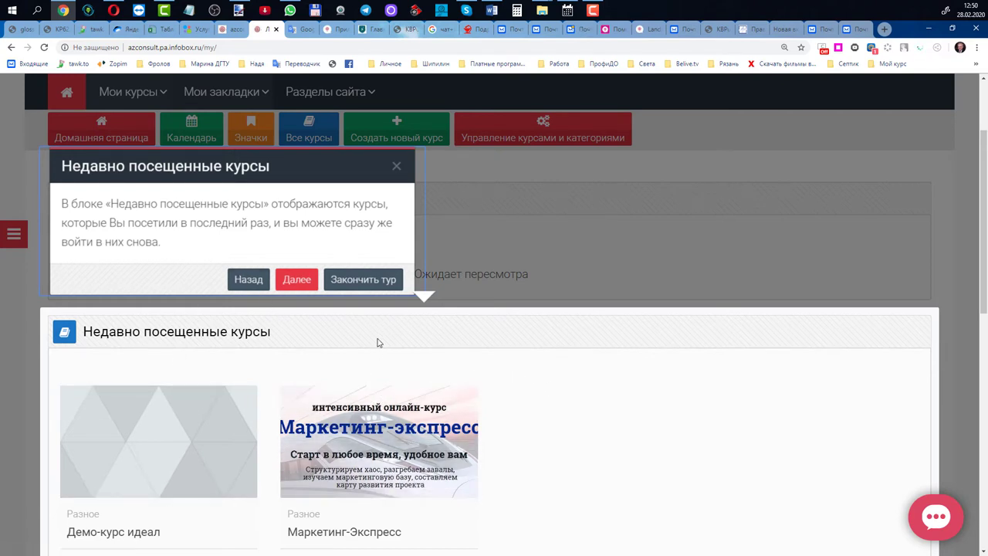
pyautogui.click(304, 283)
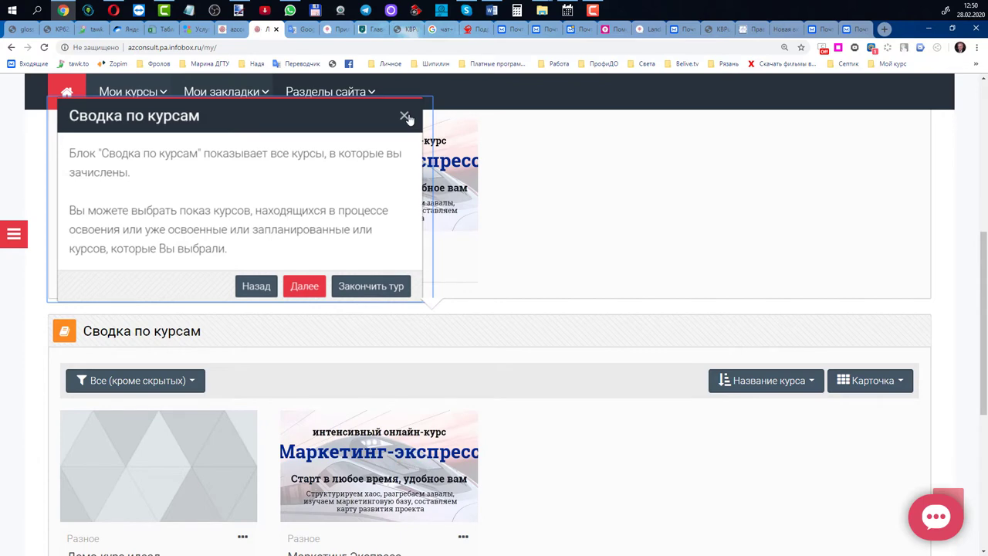
pyautogui.click(406, 116)
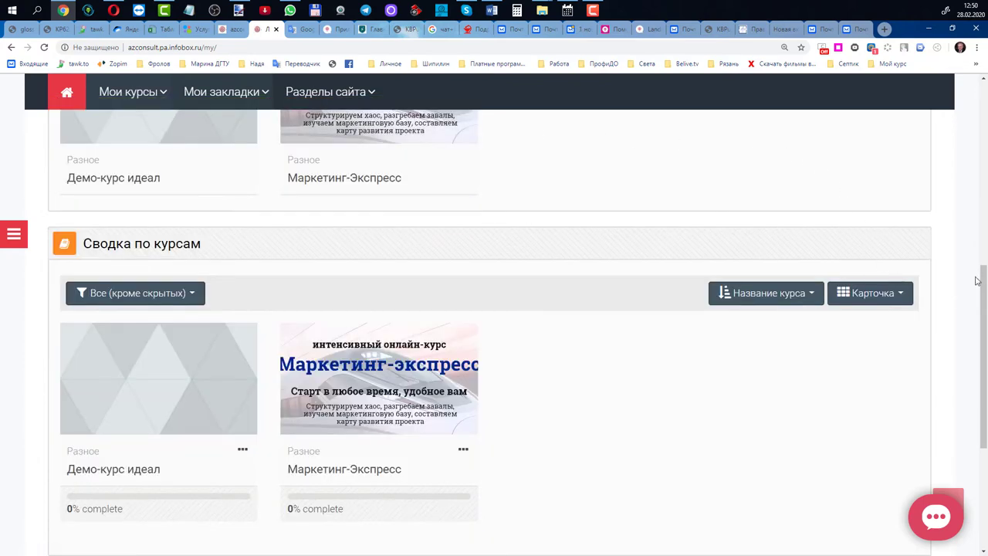
# Reset the user tour for the dashboard page and end it at its first message.
pyautogui.scroll(-5, 977, 281)
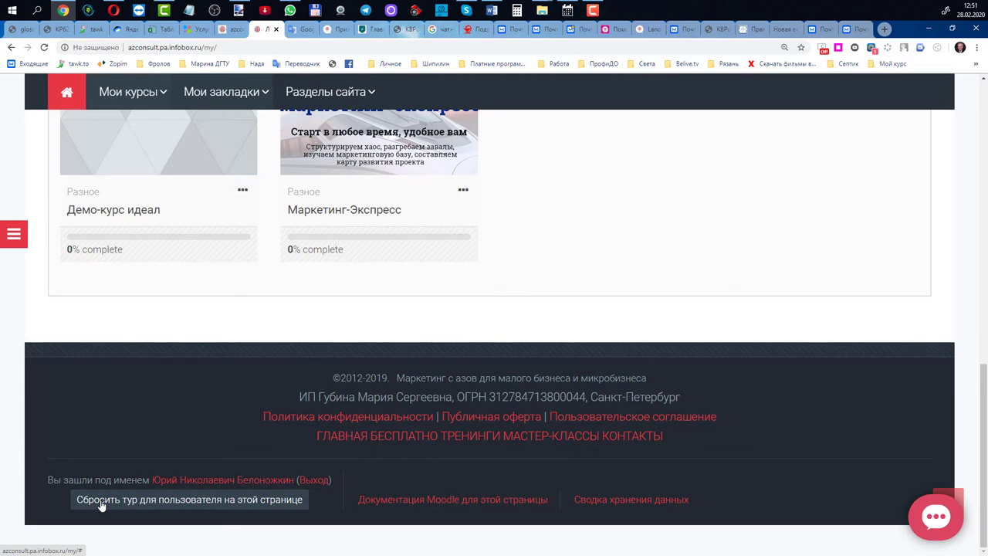
pyautogui.click(171, 500)
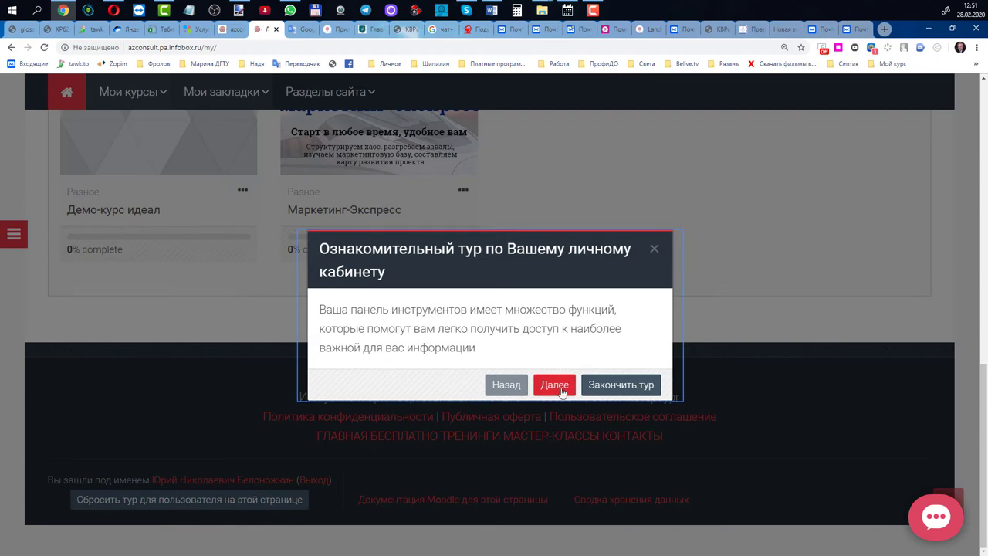
pyautogui.click(624, 383)
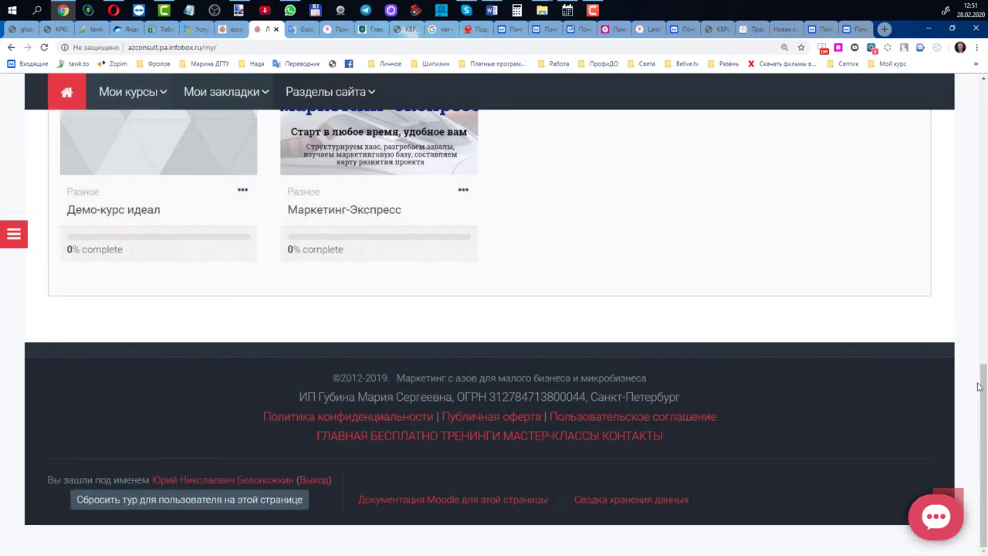
# Sort the course overview by «Последнее посещение» and display the courses as «Список».
pyautogui.moveTo(982, 377); pyautogui.dragTo(982, 308)
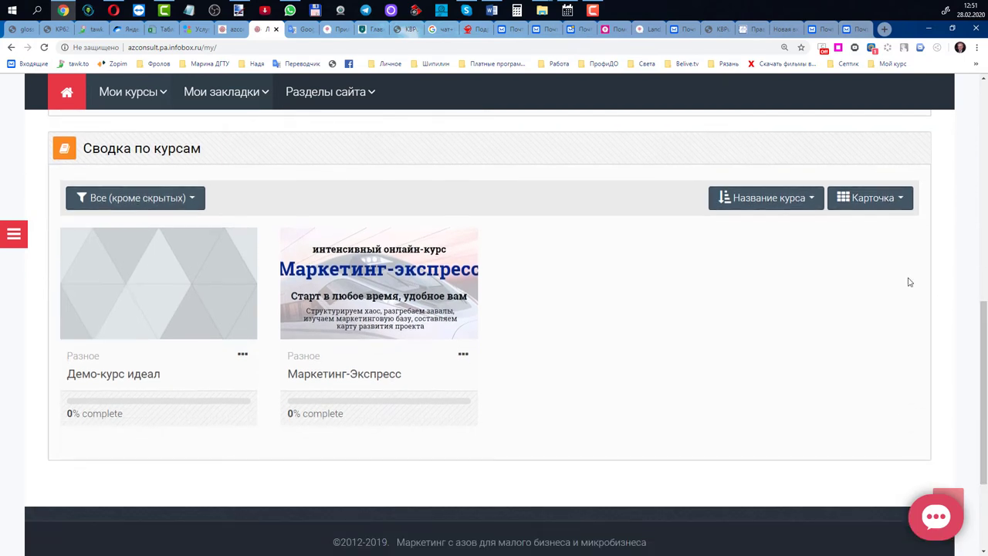
pyautogui.click(811, 203)
pyautogui.click(799, 255)
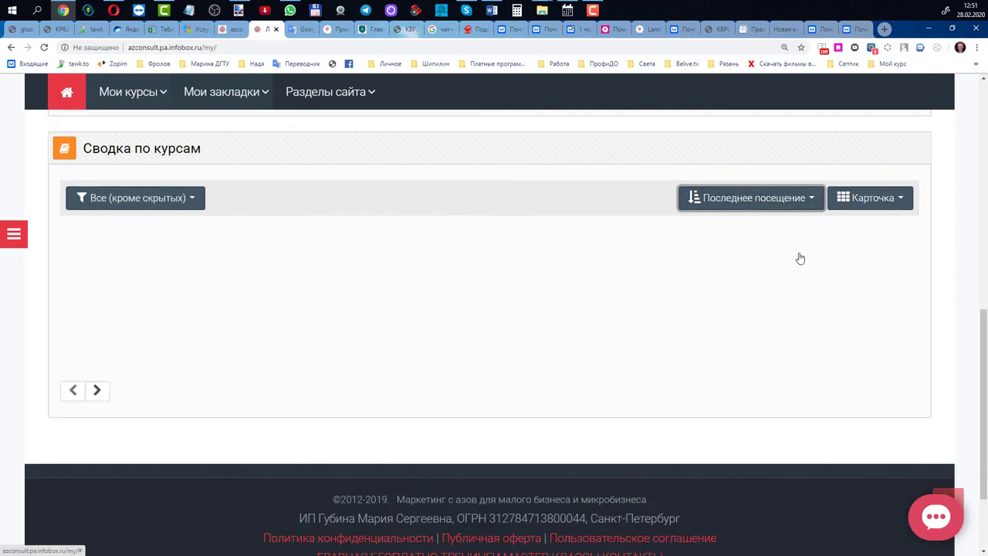
pyautogui.click(874, 199)
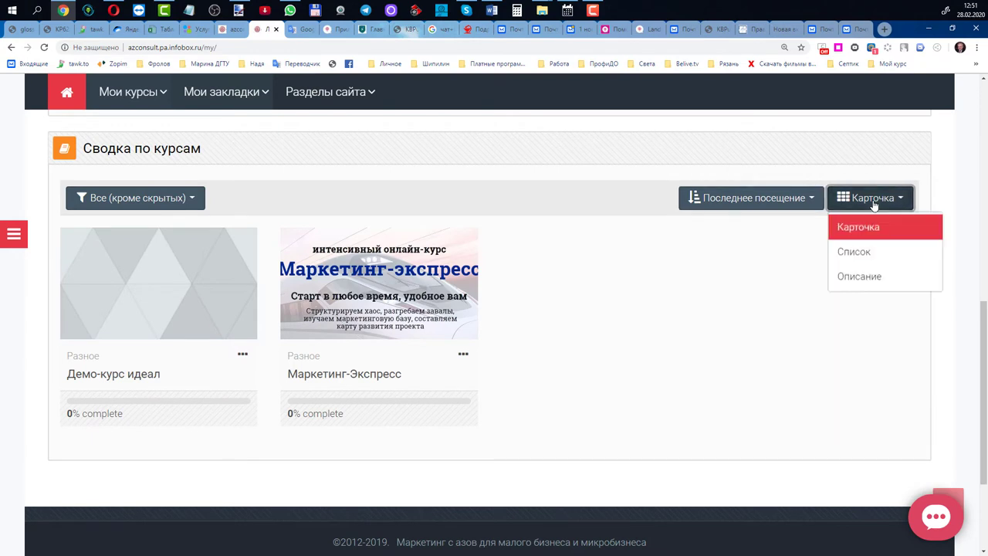
pyautogui.click(860, 256)
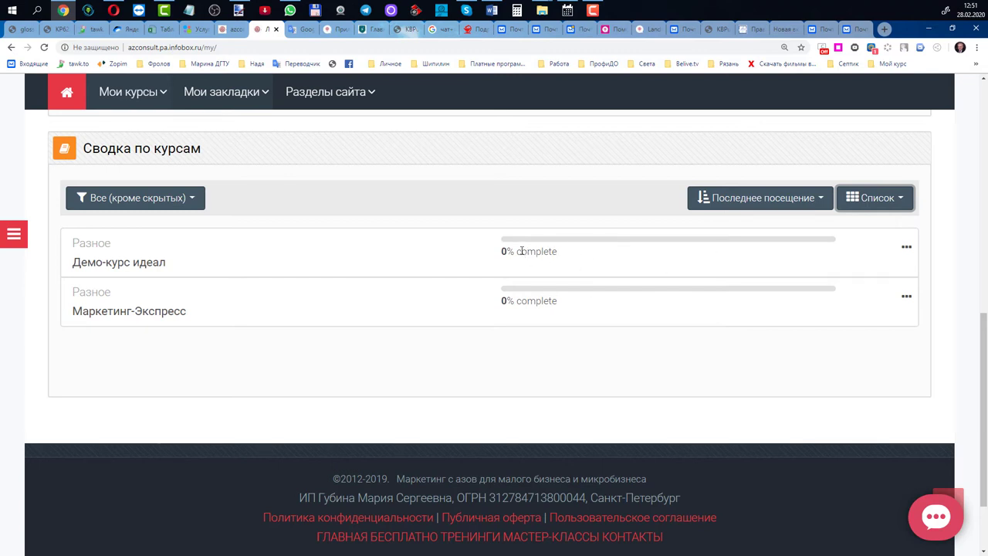
# Check the completion label and the available actions for the course «Демо-курс идеал» in the course overview.
pyautogui.moveTo(518, 251); pyautogui.dragTo(560, 255)
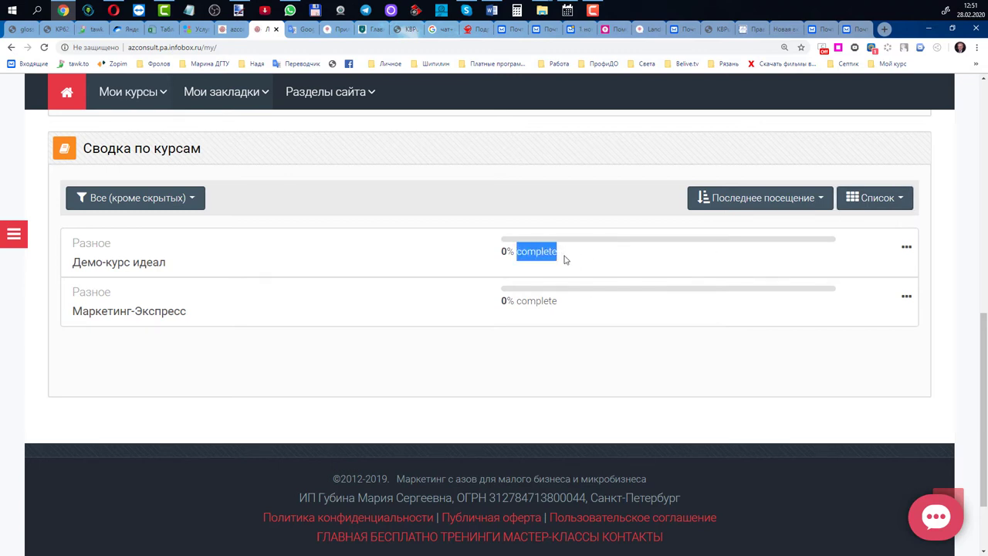
pyautogui.click(906, 247)
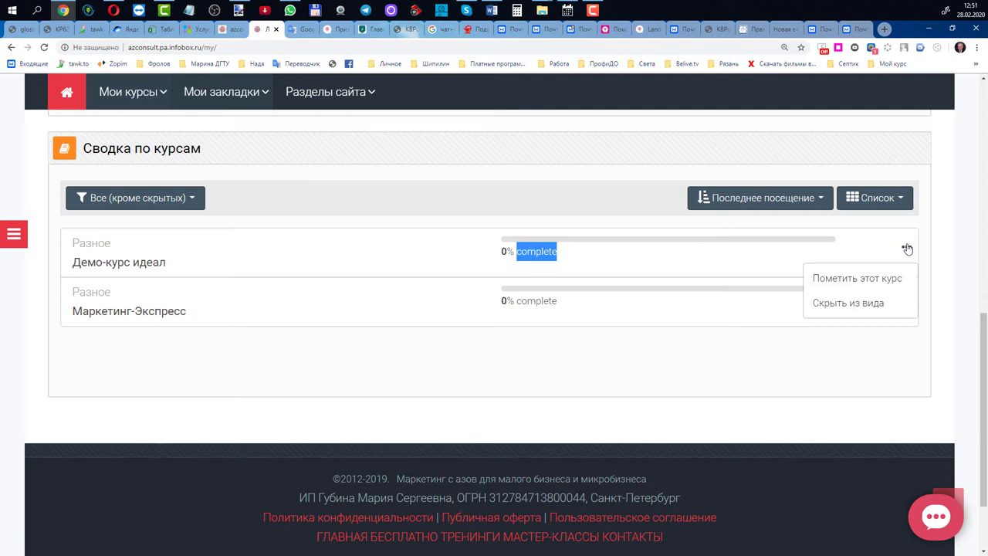
pyautogui.click(907, 248)
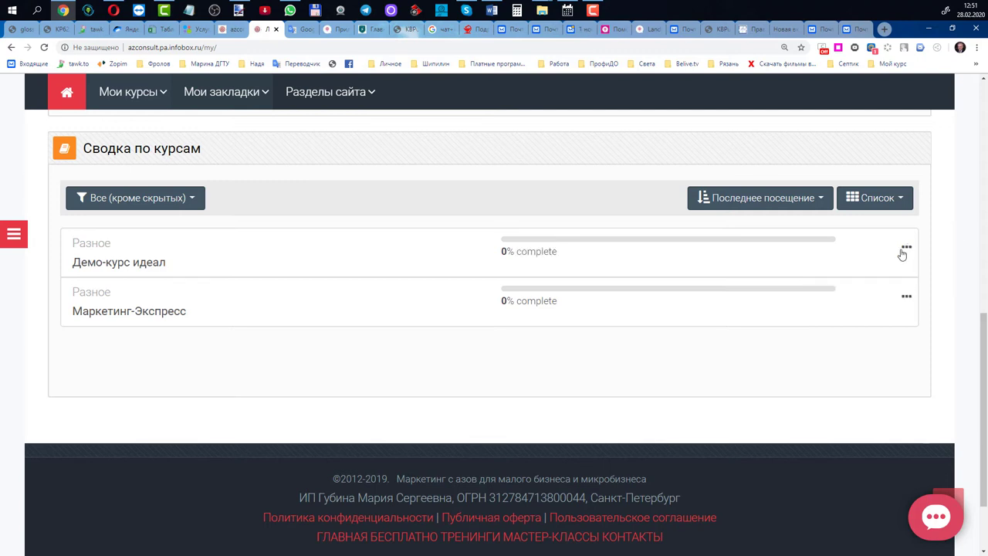
# Mark the course «Демо-курс идеал» as a favourite and hide it from view in the course overview.
pyautogui.click(908, 249)
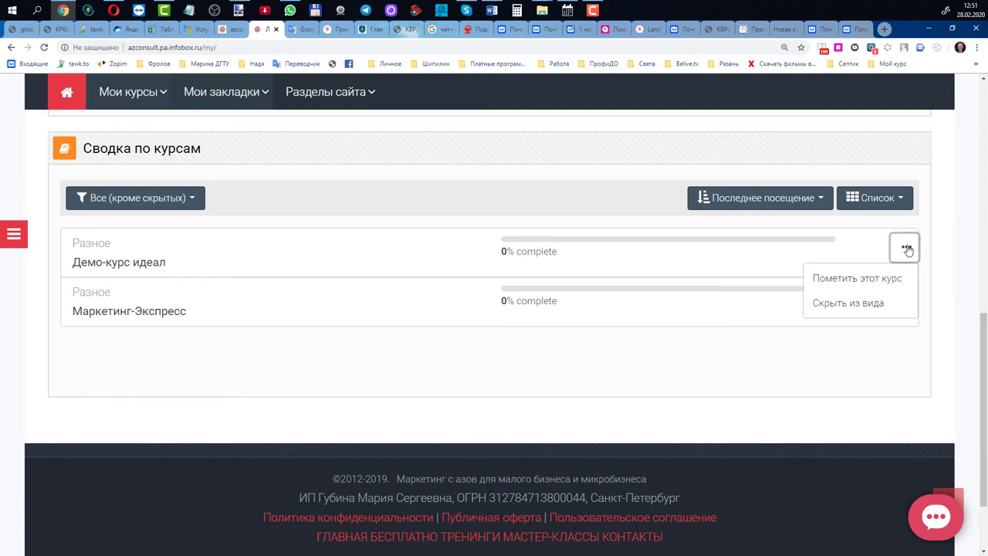
pyautogui.click(869, 280)
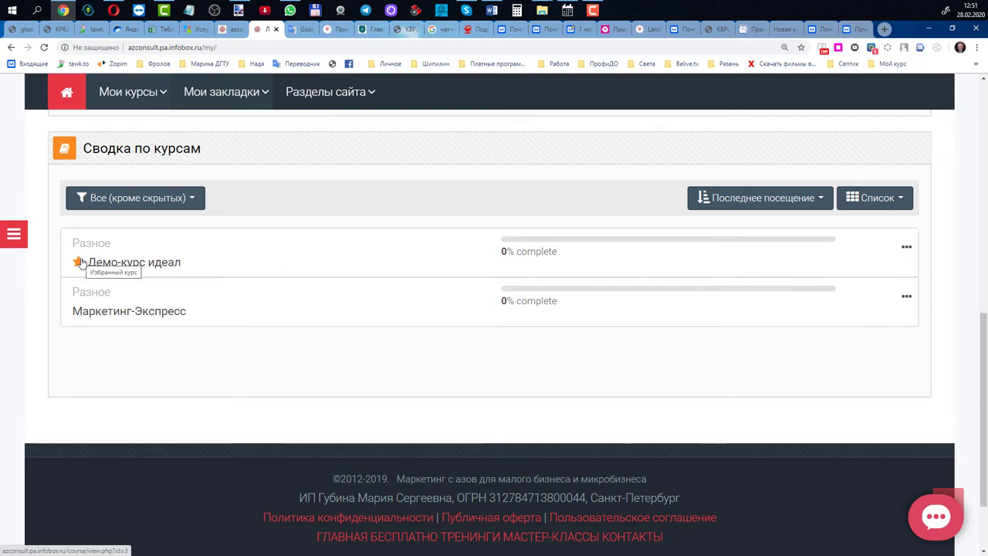
pyautogui.click(907, 248)
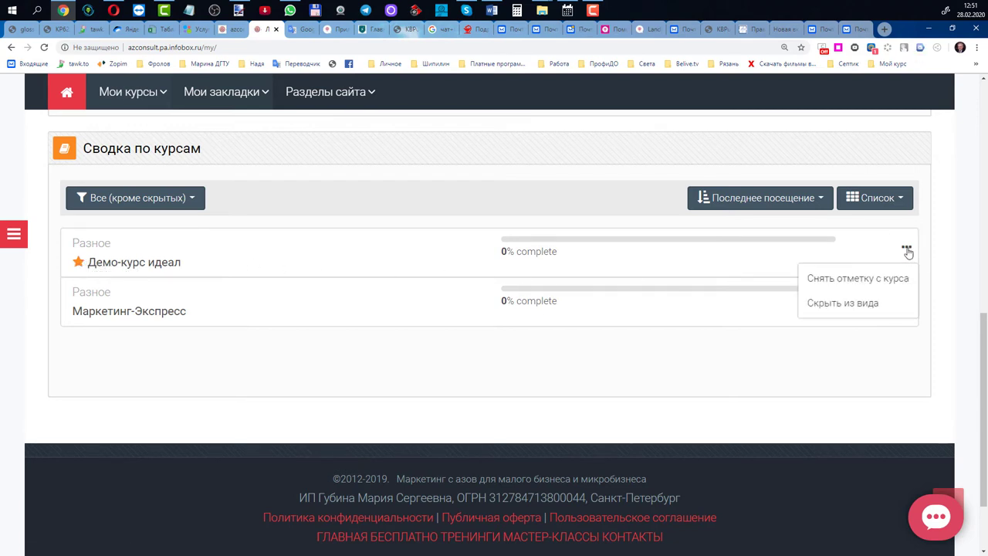
pyautogui.click(863, 307)
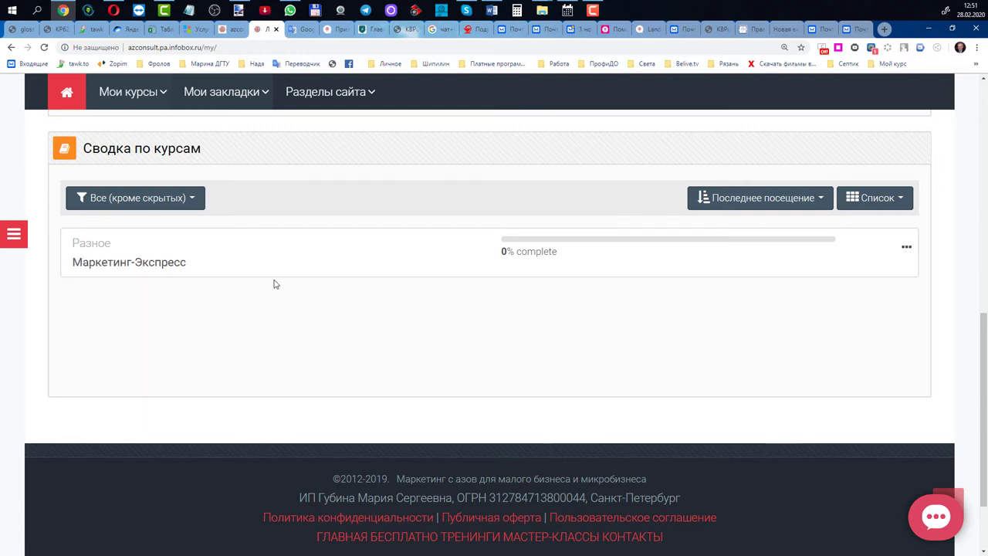
pyautogui.click(905, 249)
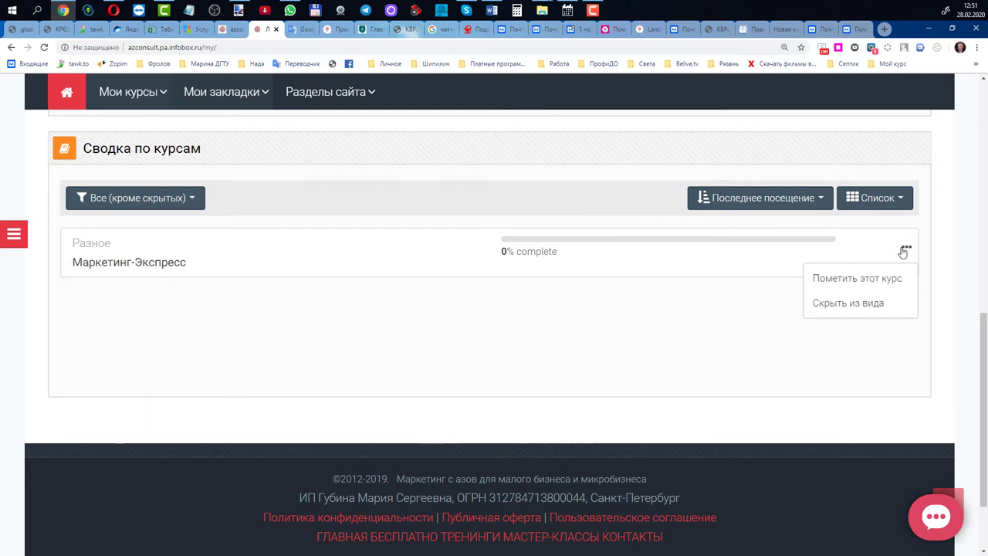
pyautogui.click(947, 270)
# Open the site calendar and look over the month view for «Февраль 2020» and its export and subscription options.
pyautogui.moveTo(980, 335); pyautogui.dragTo(964, 124)
pyautogui.click(196, 222)
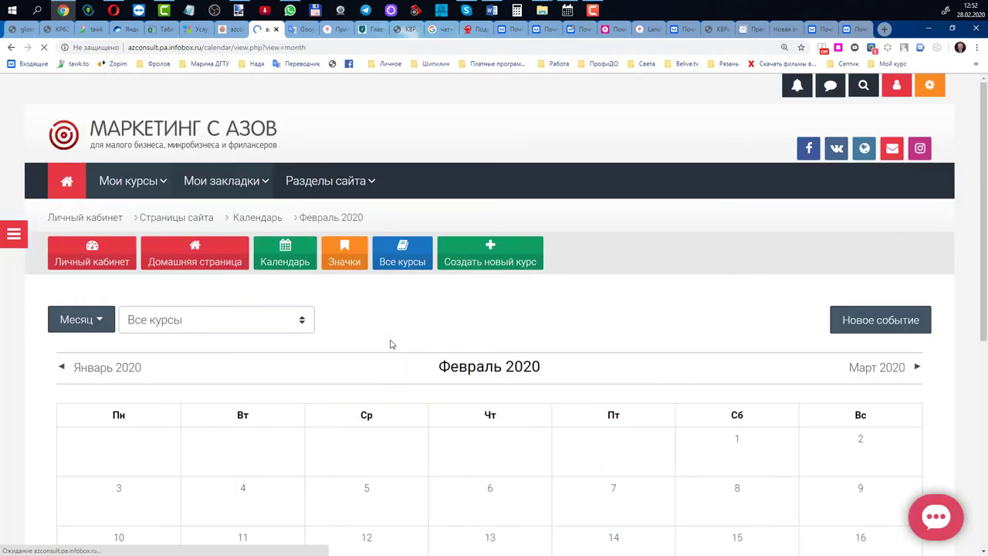
pyautogui.scroll(-3, 390, 345)
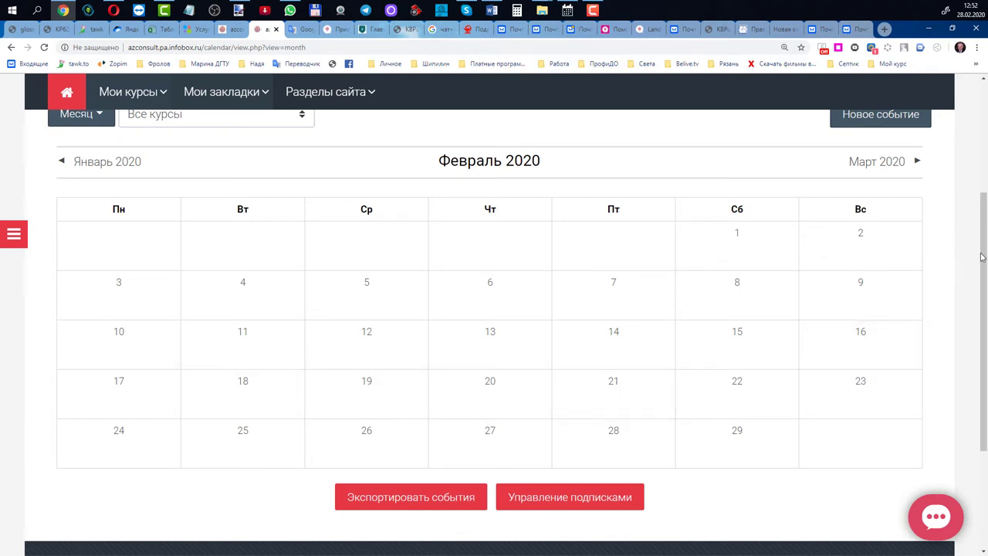
pyautogui.moveTo(982, 259)
pyautogui.mouseDown()
pyautogui.moveTo(984, 247)
pyautogui.moveTo(984, 256)
pyautogui.mouseUp()
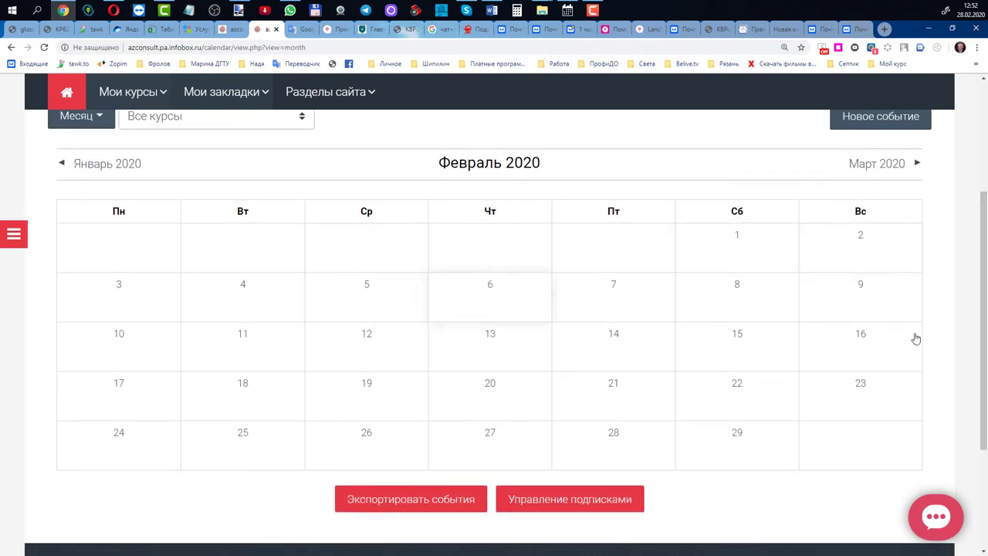
pyautogui.moveTo(984, 330); pyautogui.dragTo(974, 254)
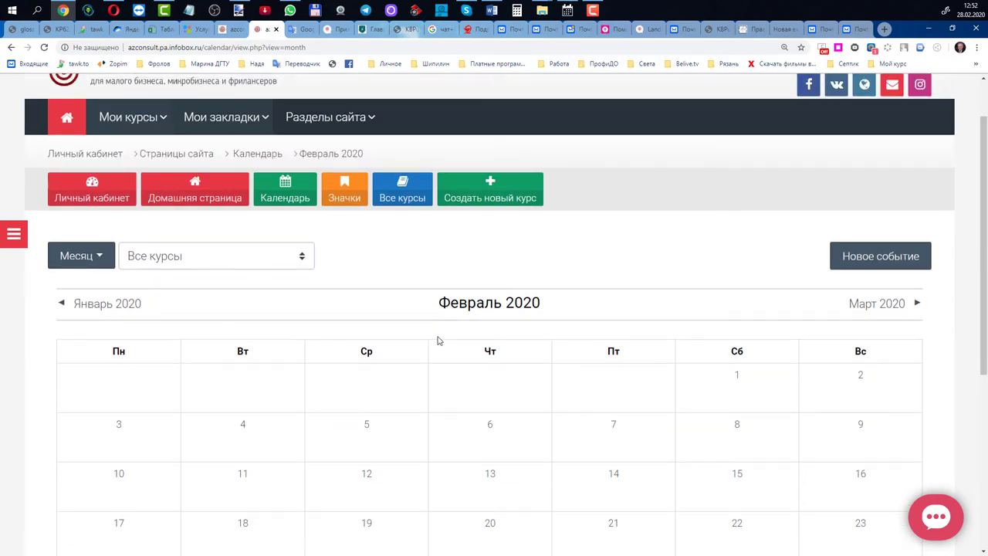
# Open the badges page («Значки») and look over the sections for this site's badges and those from other sites.
pyautogui.click(345, 198)
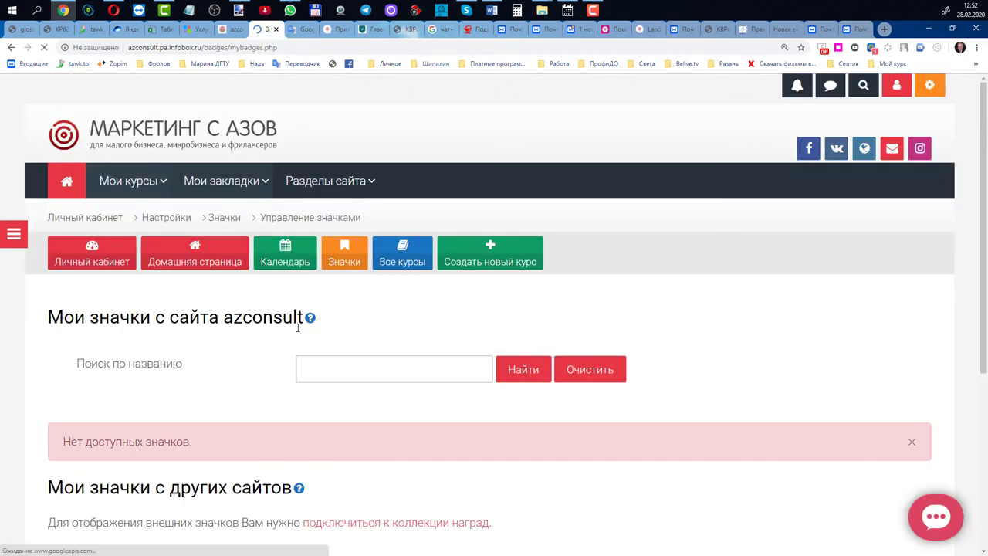
pyautogui.scroll(-1, 239, 370)
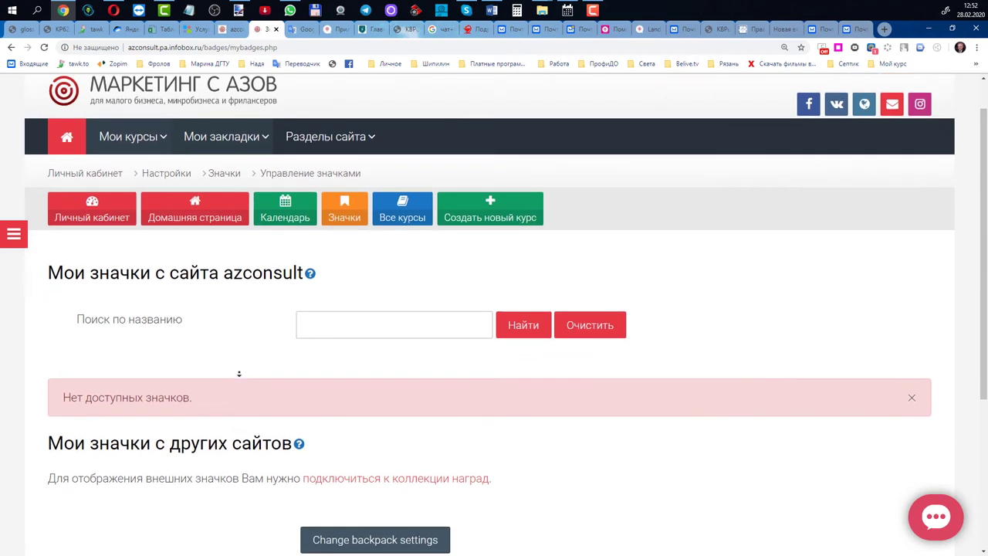
pyautogui.scroll(-1, 459, 425)
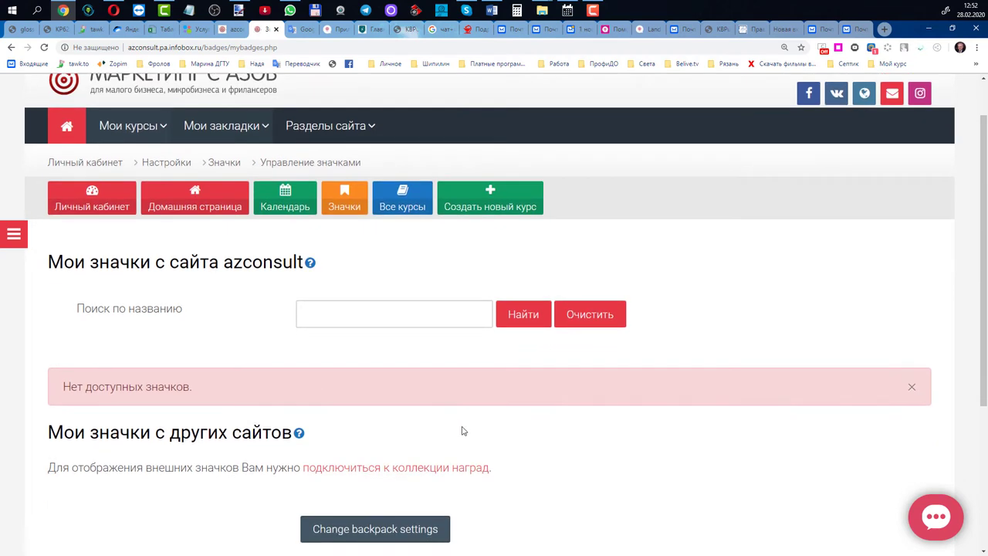
# Open the list of all courses («Все курсы») and expand all of its categories.
pyautogui.click(403, 198)
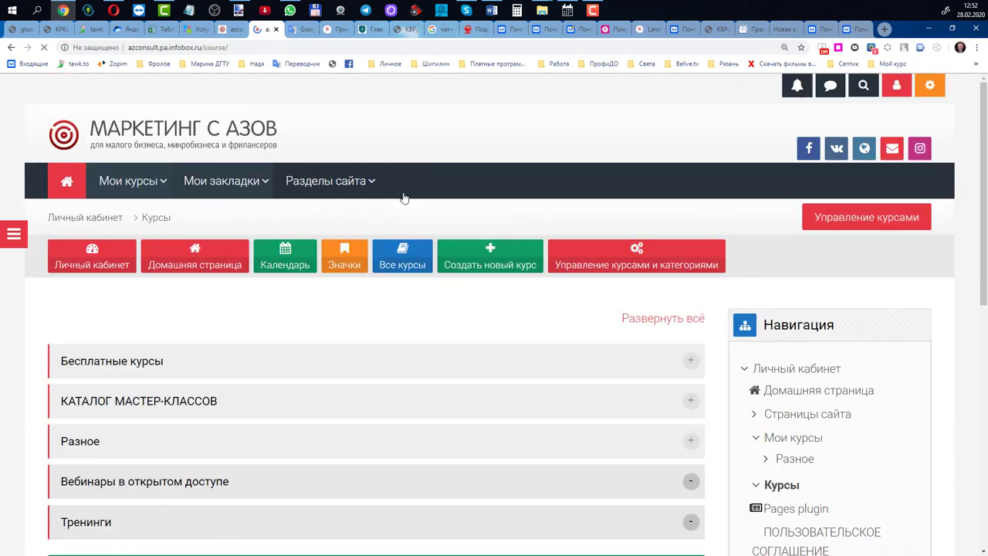
pyautogui.scroll(-1, 371, 330)
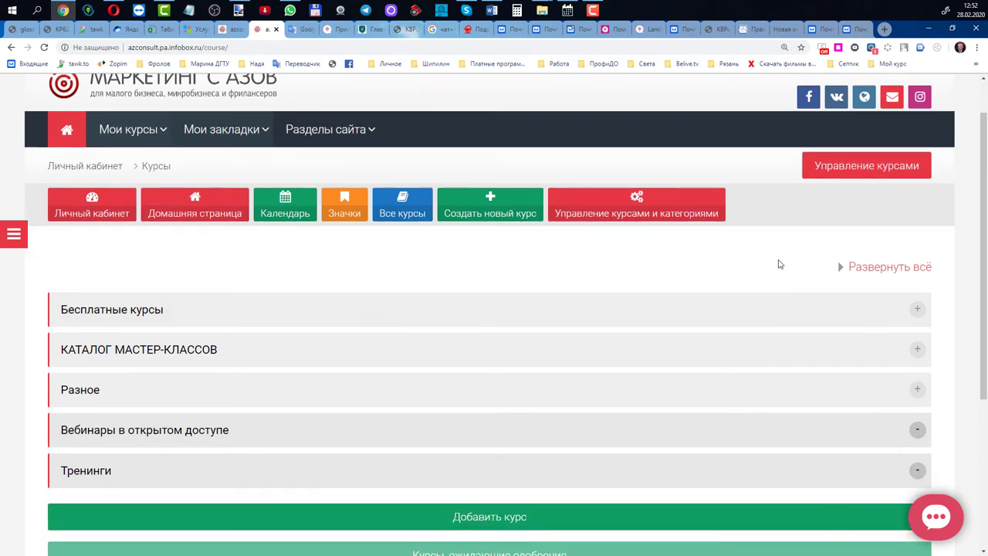
pyautogui.click(842, 270)
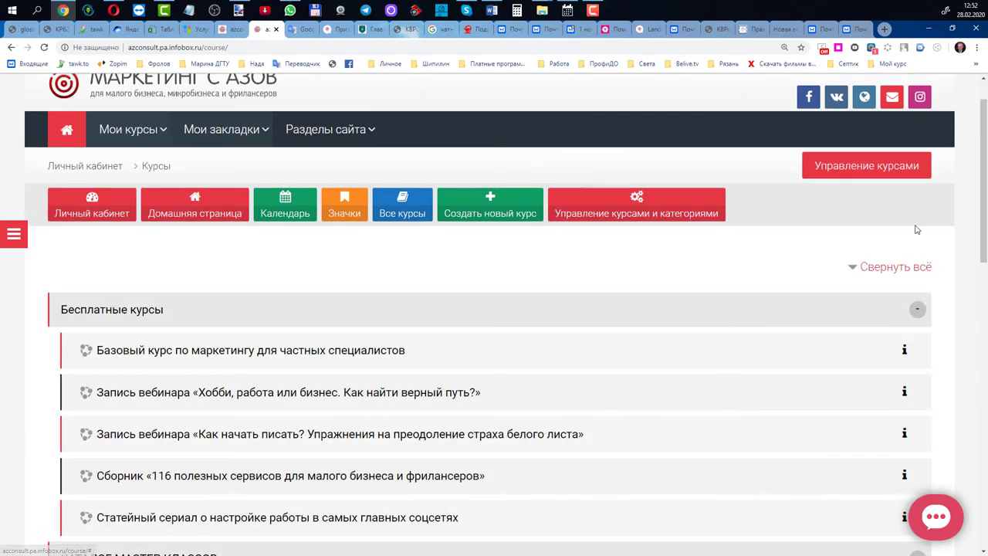
pyautogui.moveTo(984, 176); pyautogui.dragTo(979, 207)
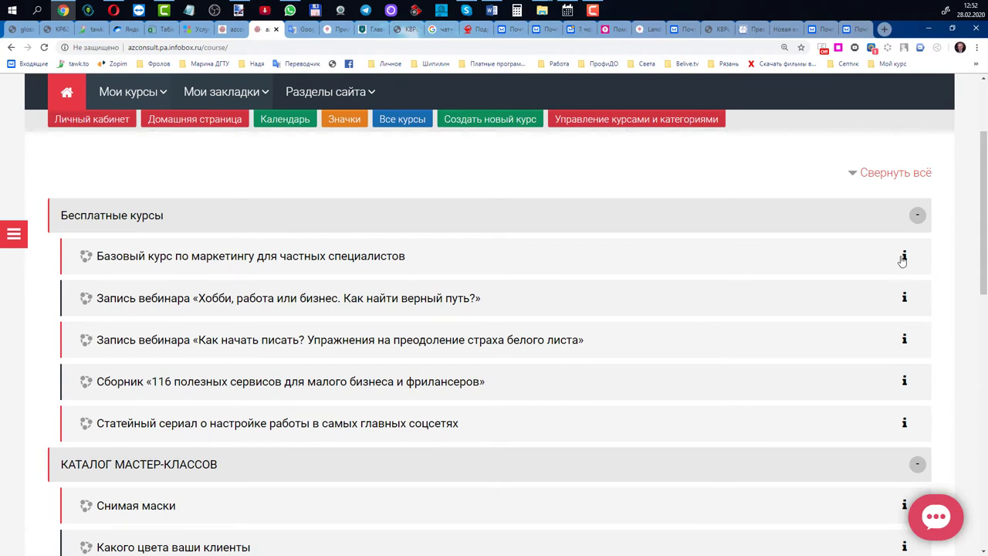
# View the descriptions of «Базовый курс по маркетингу для частных специалистов» and the «Хобби, работа или бизнес» webinar, and collapse all course categories.
pyautogui.click(904, 258)
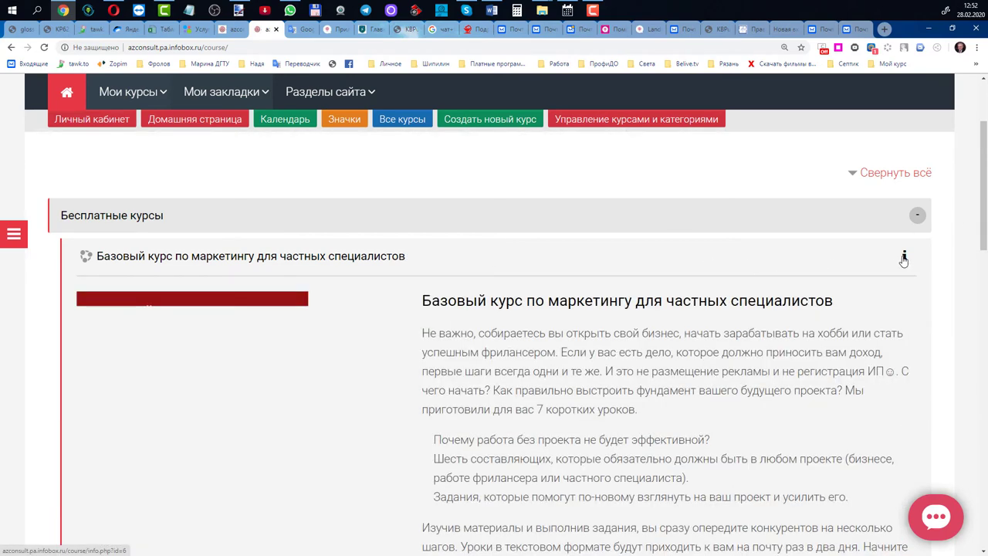
pyautogui.moveTo(984, 190); pyautogui.dragTo(984, 219)
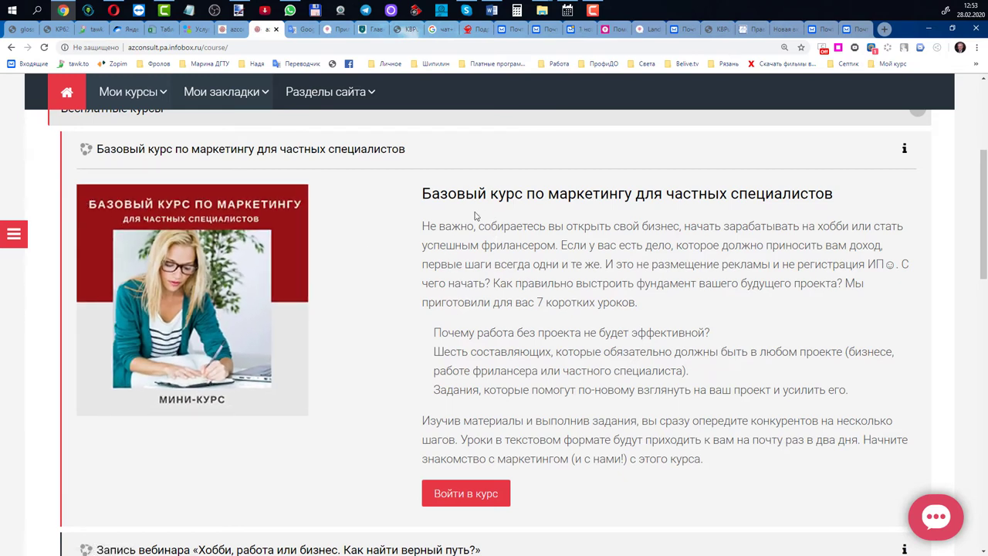
pyautogui.scroll(-1, 458, 231)
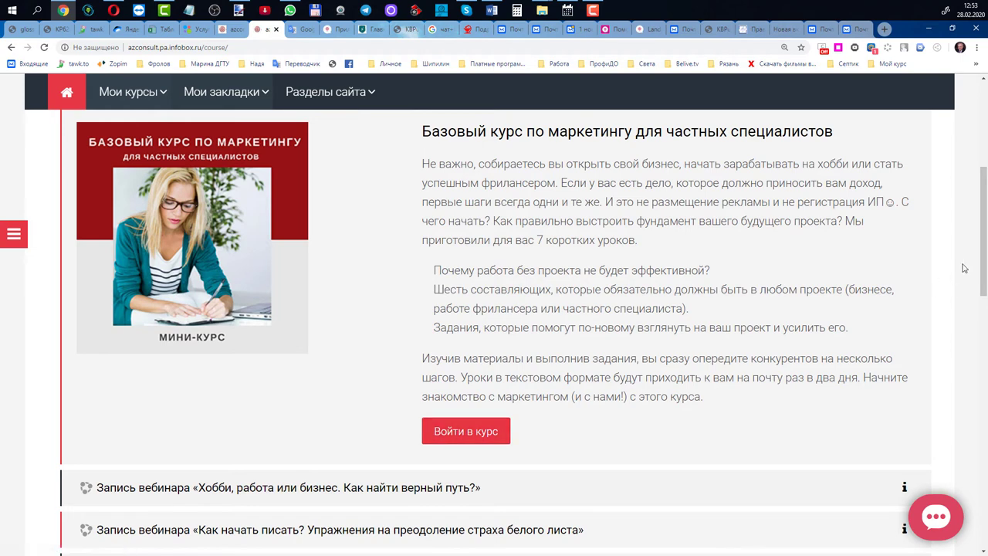
pyautogui.moveTo(982, 244); pyautogui.dragTo(970, 287)
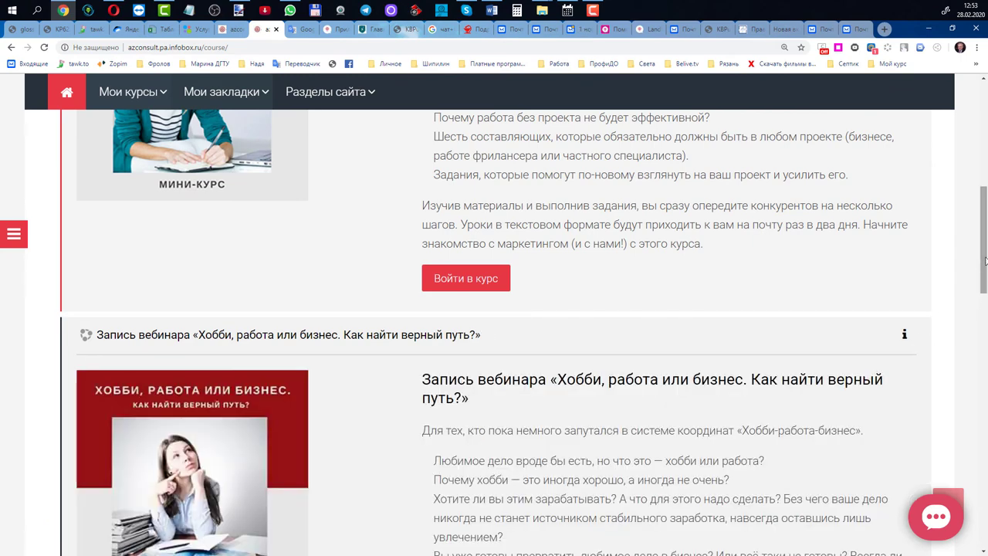
pyautogui.moveTo(982, 262); pyautogui.dragTo(966, 160)
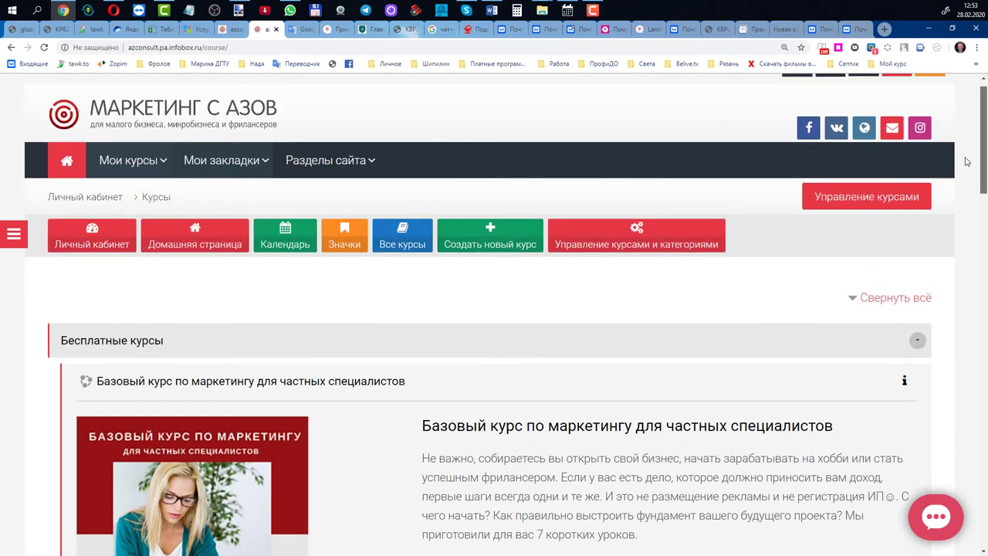
pyautogui.click(853, 299)
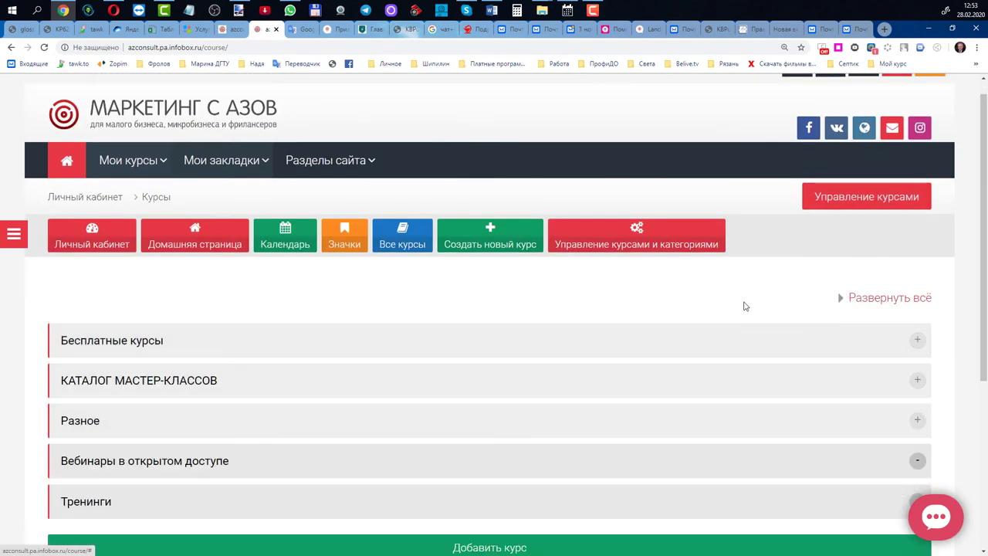
# Open the form for creating a new course and look over the fields in its «Общее» section.
pyautogui.click(485, 251)
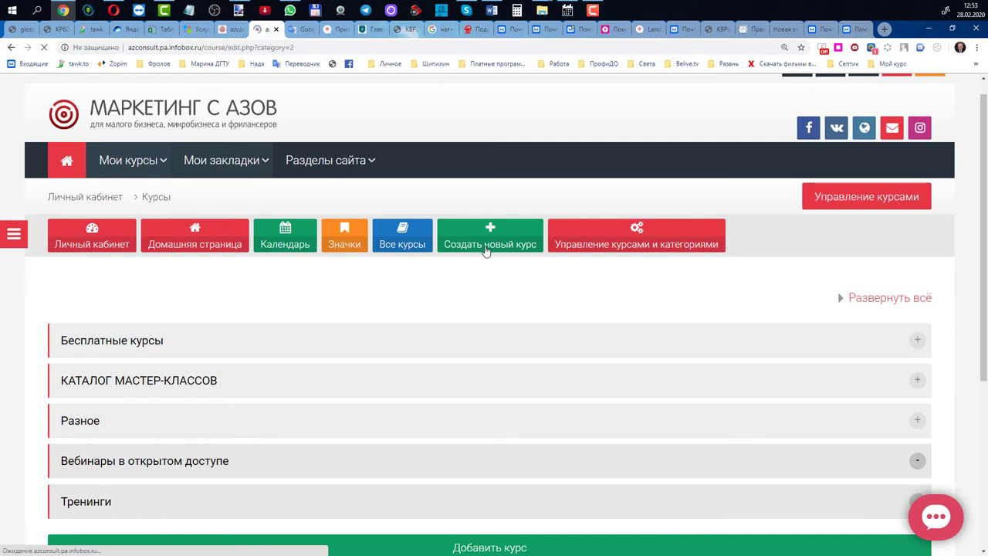
pyautogui.scroll(-1, 434, 327)
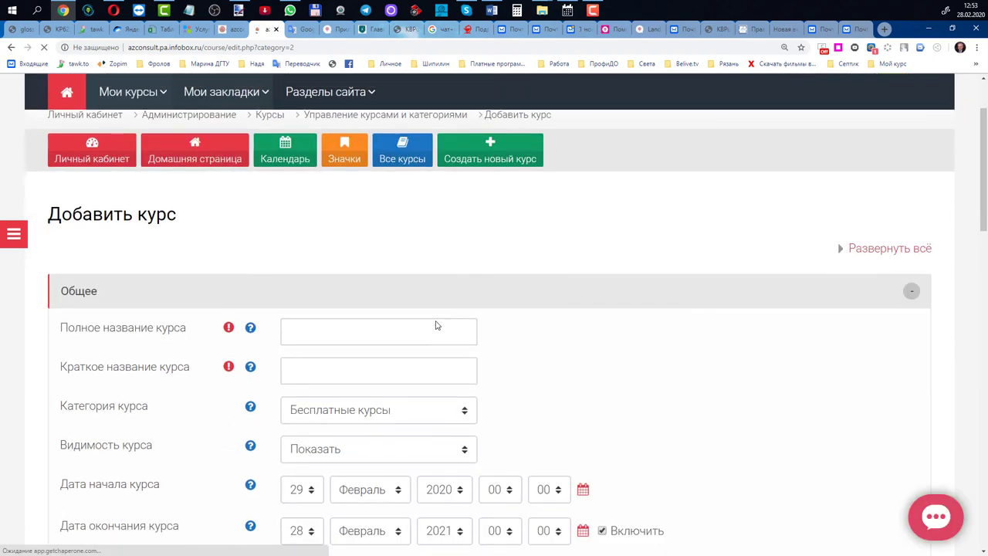
pyautogui.scroll(-1, 433, 323)
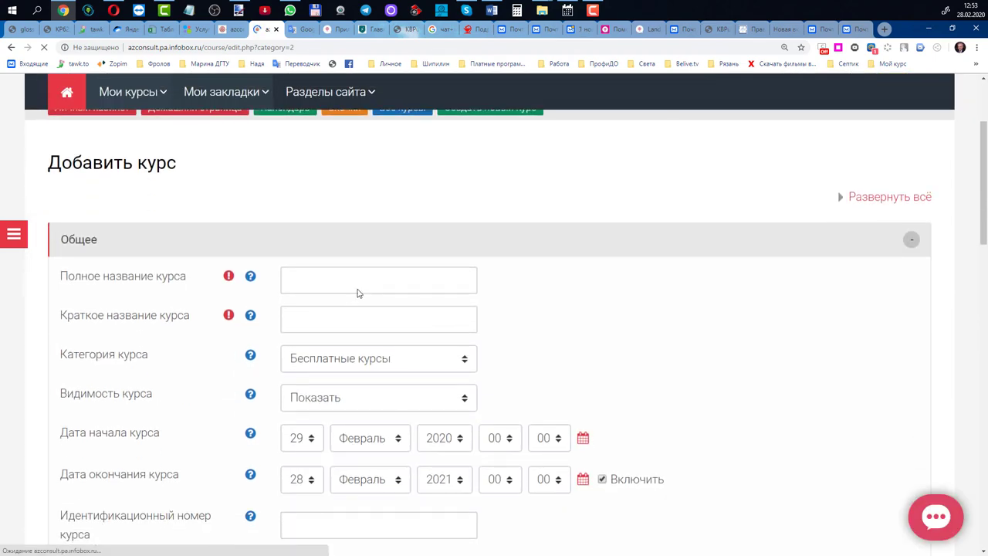
pyautogui.scroll(1, 357, 292)
pyautogui.scroll(-1, 653, 308)
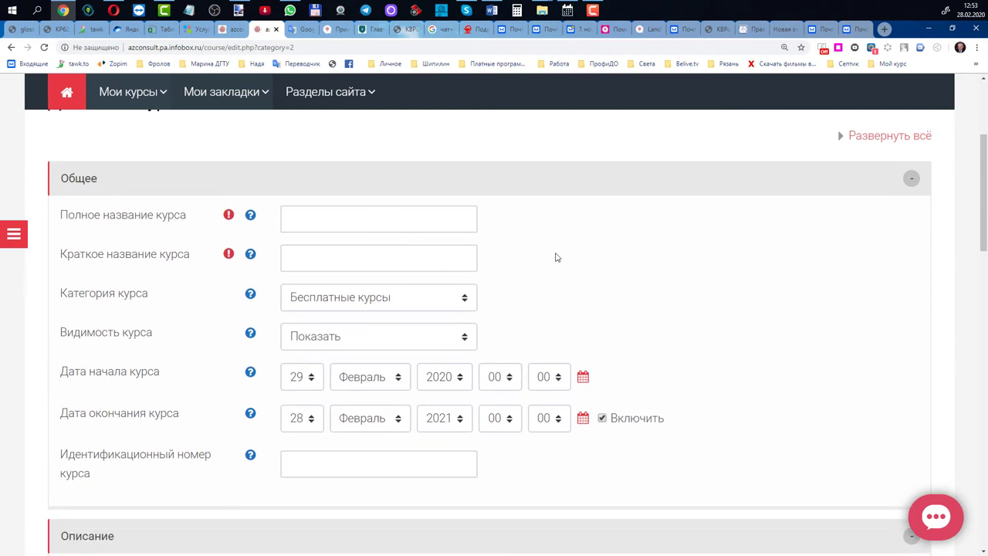
pyautogui.scroll(-1, 559, 252)
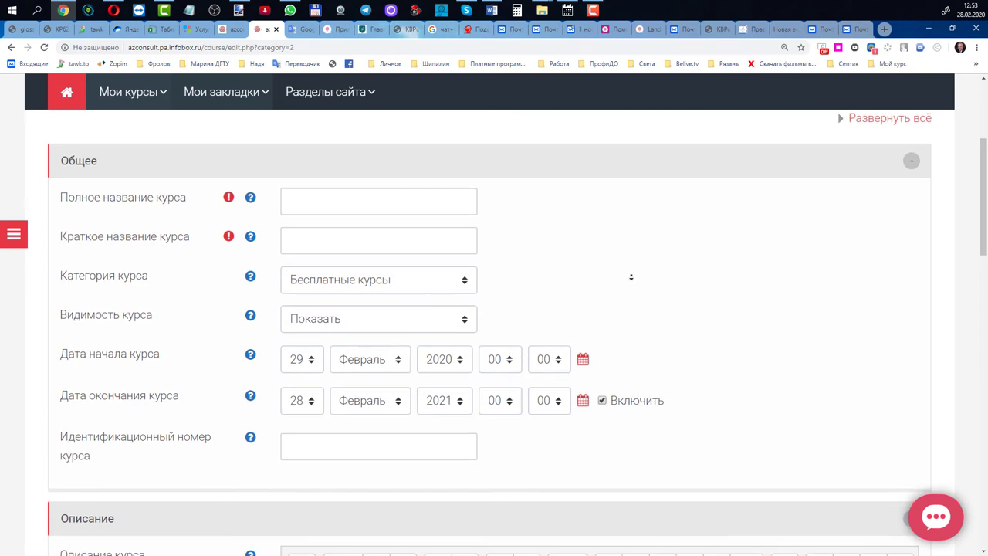
pyautogui.scroll(-1, 610, 278)
# Set the new course's category to «Бесплатные курсы» and its visibility to «Скрыть».
pyautogui.click(468, 273)
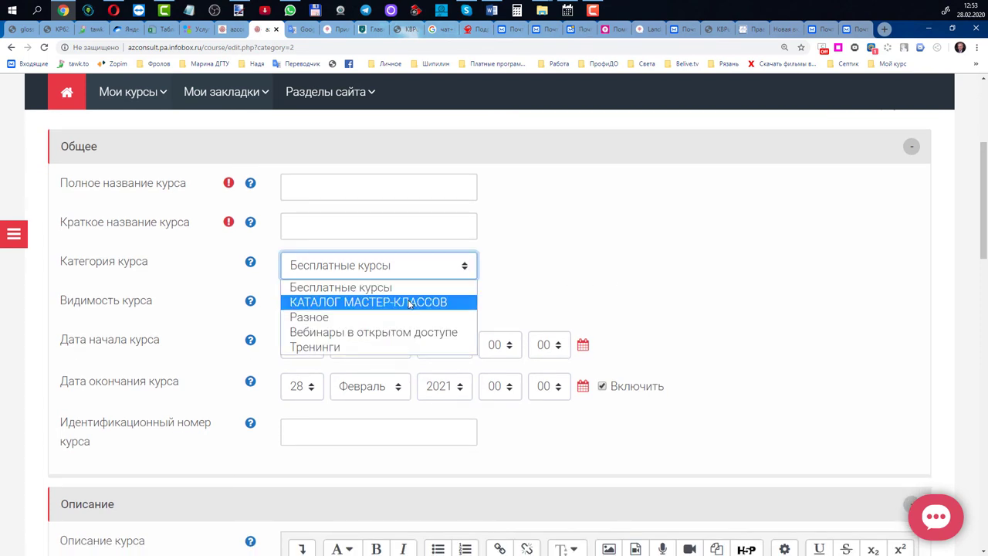
pyautogui.click(345, 289)
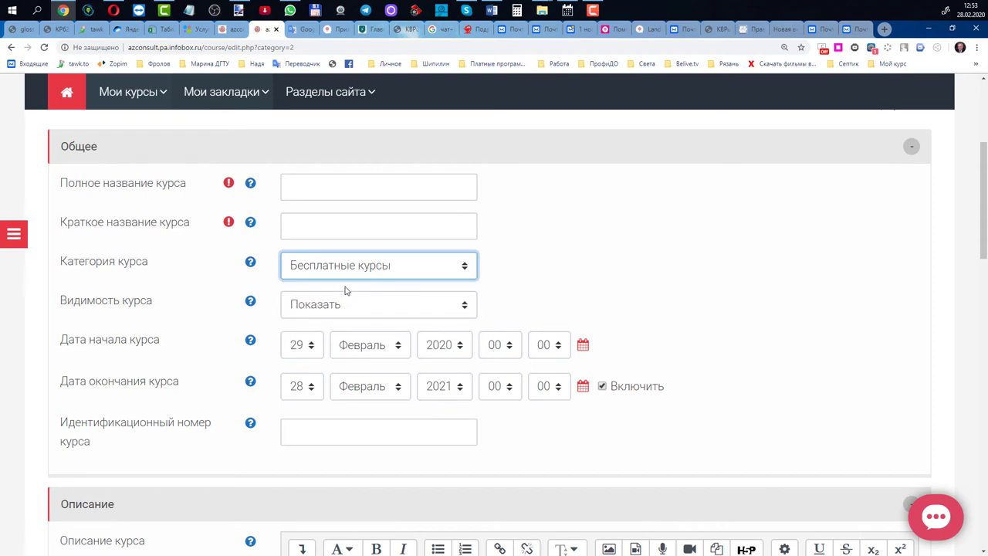
pyautogui.scroll(-3, 546, 271)
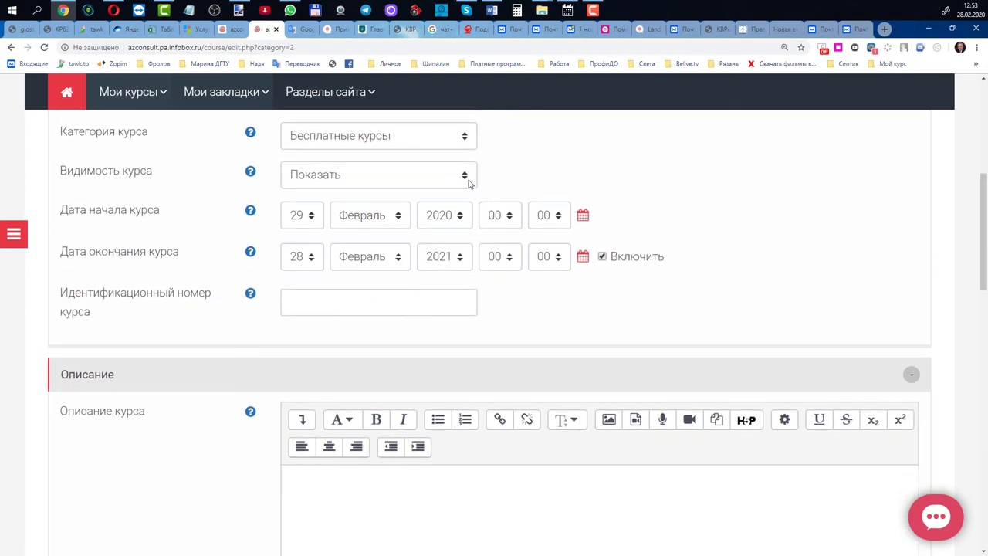
pyautogui.click(465, 179)
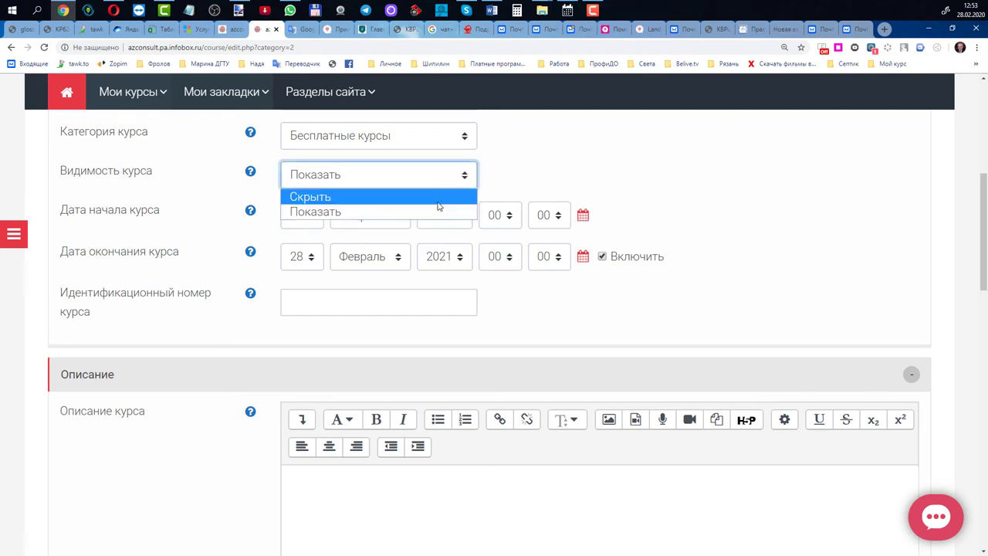
pyautogui.click(438, 199)
pyautogui.click(692, 210)
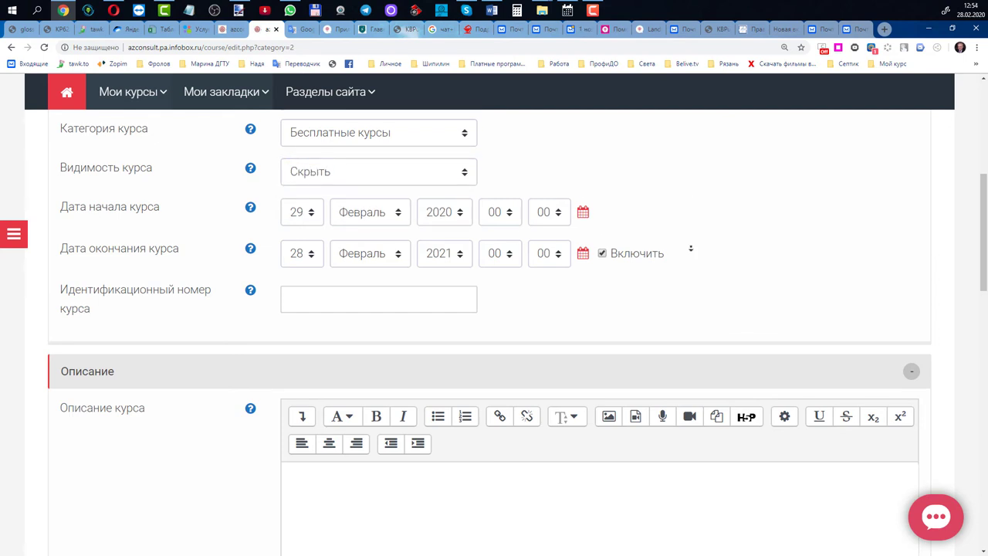
# Show the list of site sections under «Разделы сайта».
pyautogui.scroll(-1, 694, 247)
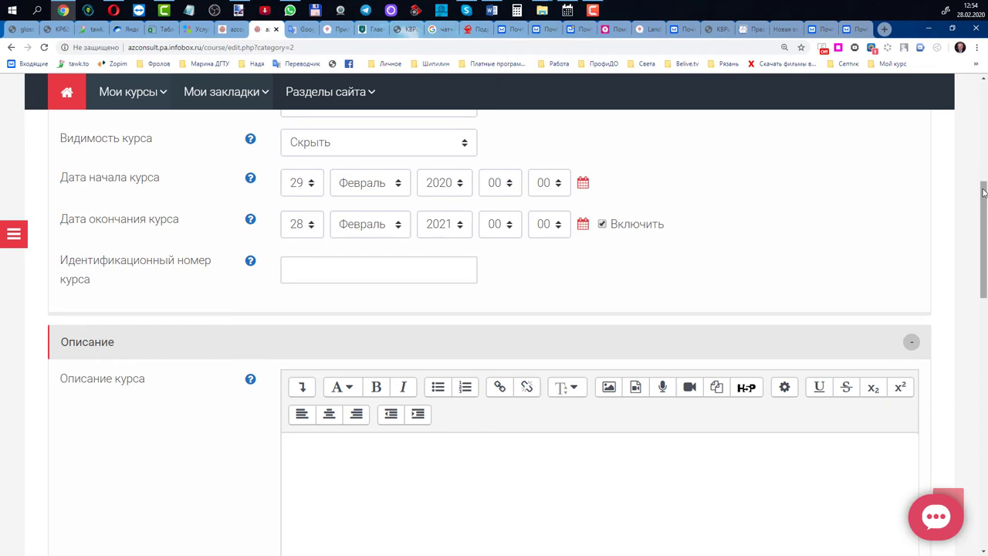
pyautogui.moveTo(975, 193); pyautogui.dragTo(982, 81)
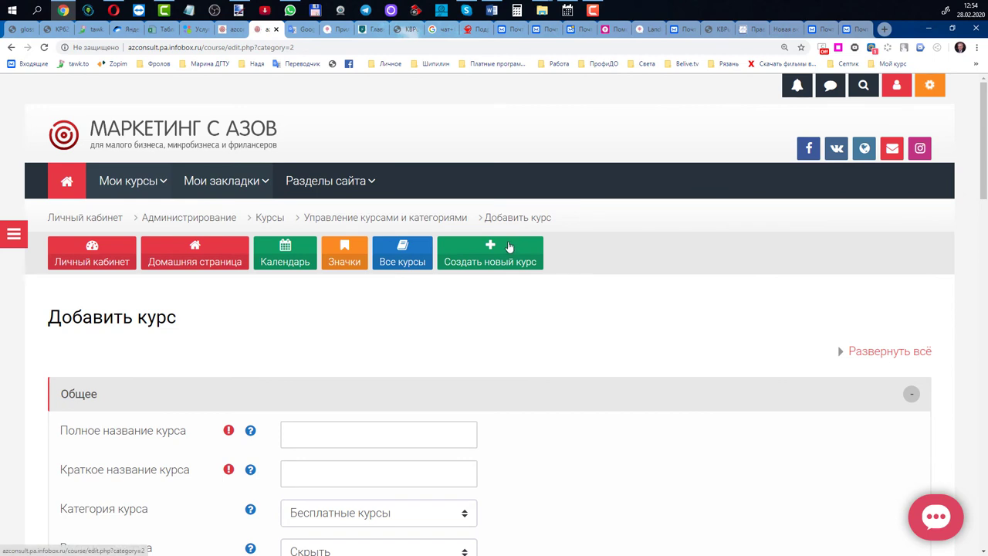
pyautogui.click(331, 181)
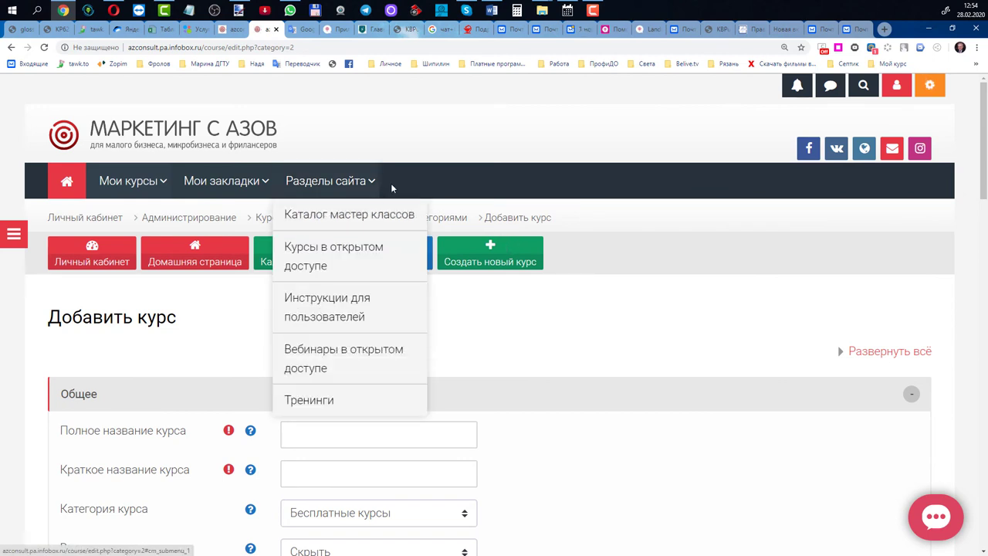
# Show the list of saved pages under «Мои закладки» and look through its entries.
pyautogui.moveTo(259, 190)
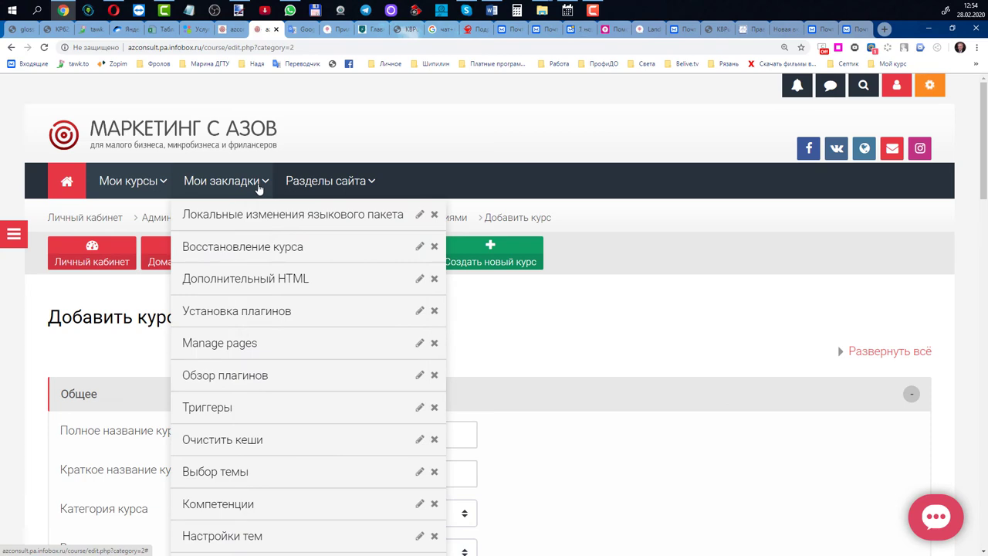
pyautogui.scroll(-1, 588, 260)
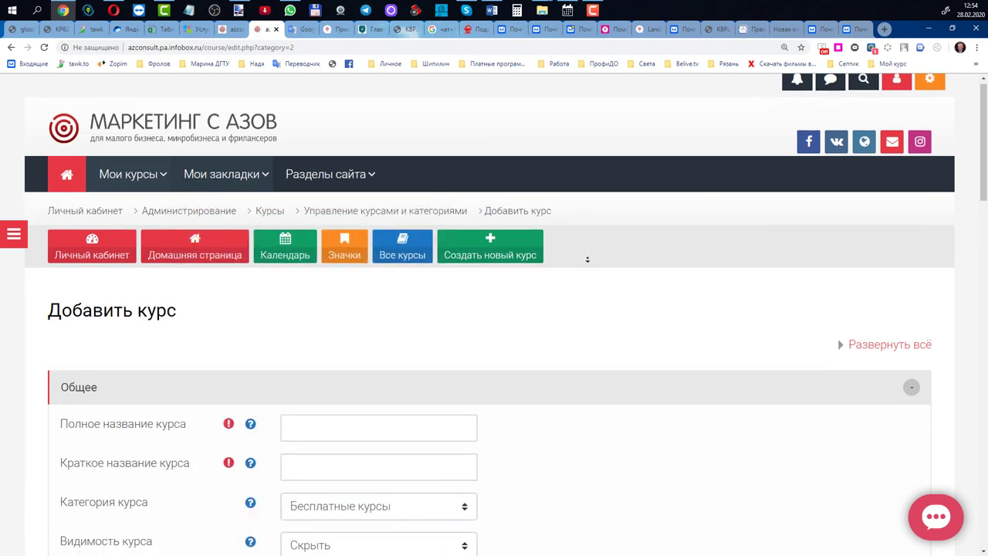
pyautogui.scroll(-1, 587, 259)
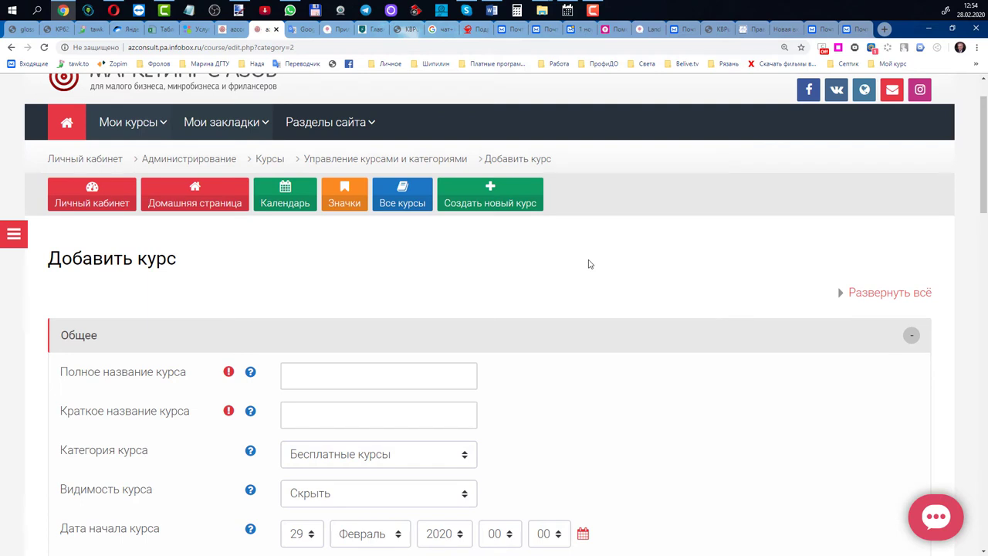
pyautogui.moveTo(258, 127)
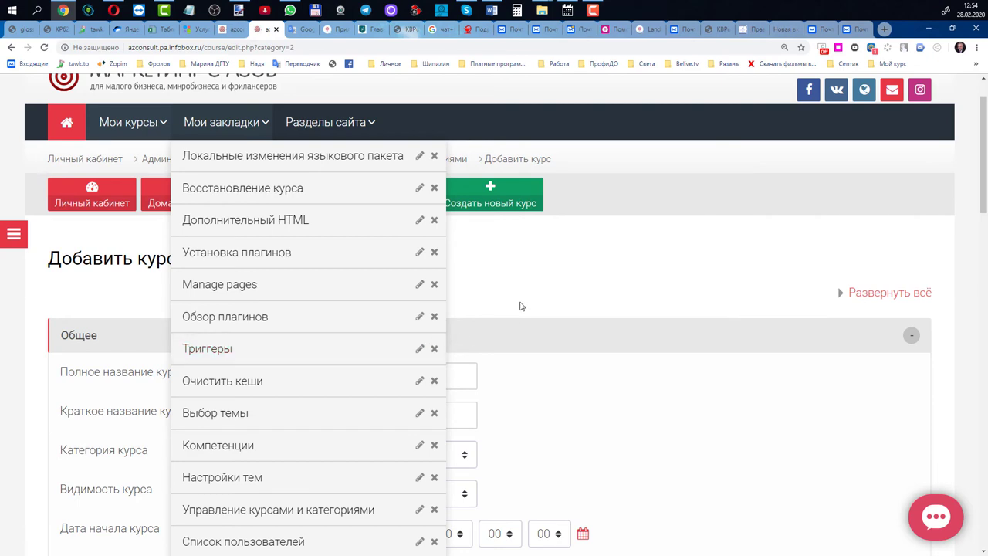
pyautogui.scroll(-1, 520, 307)
pyautogui.scroll(-1, 520, 306)
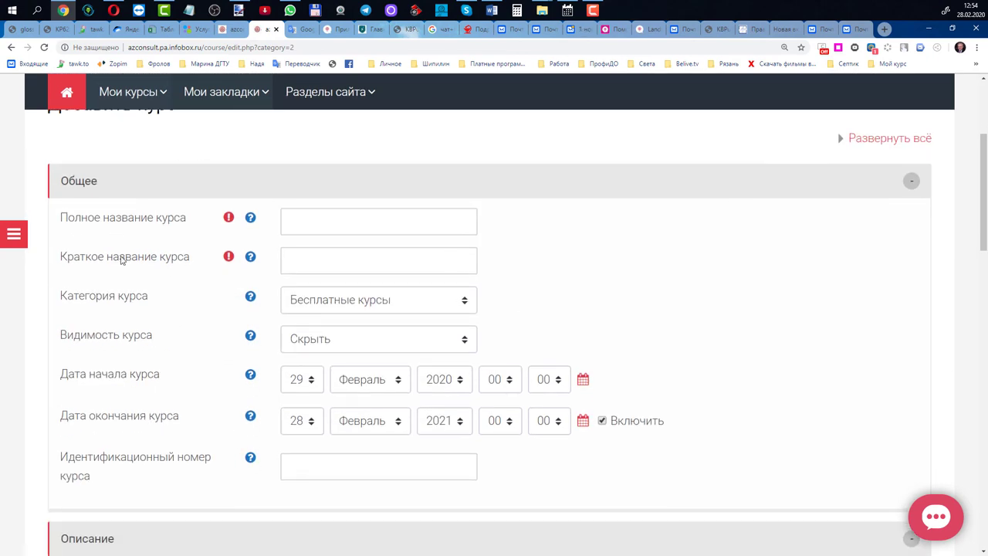
pyautogui.scroll(-1, 121, 260)
# Save the new-course page to «Мои закладки» under the name «Добавить курс» and close the bookmark dialog.
pyautogui.moveTo(270, 98)
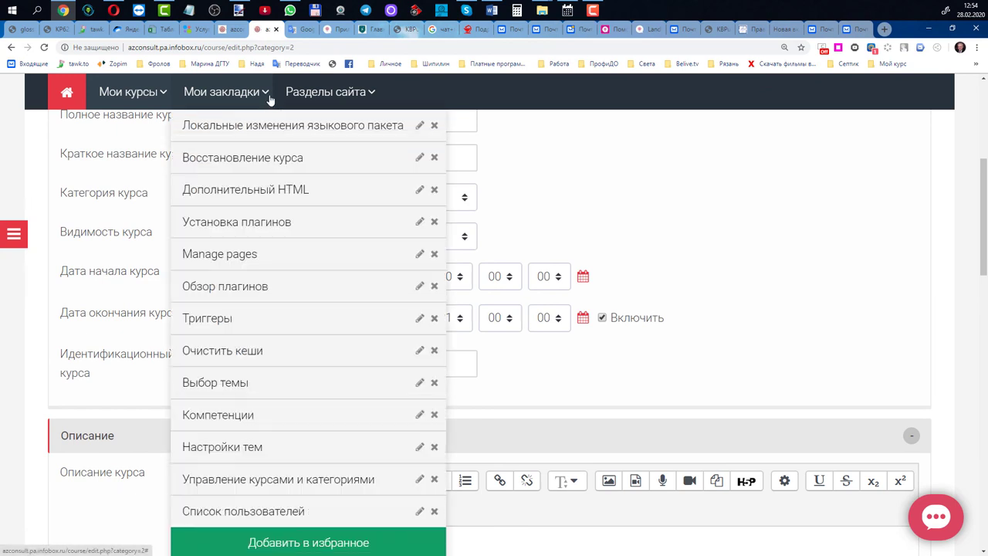
pyautogui.click(297, 544)
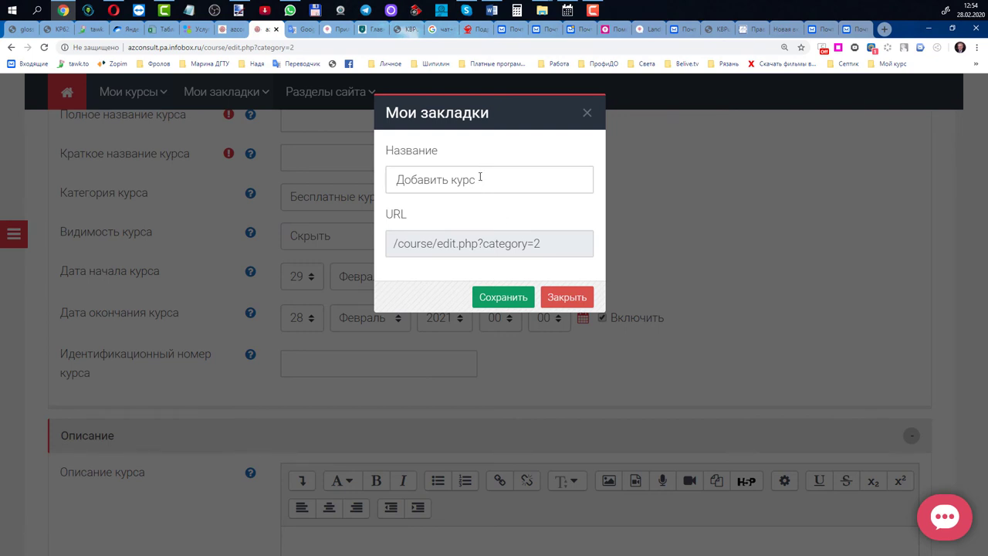
pyautogui.click(516, 300)
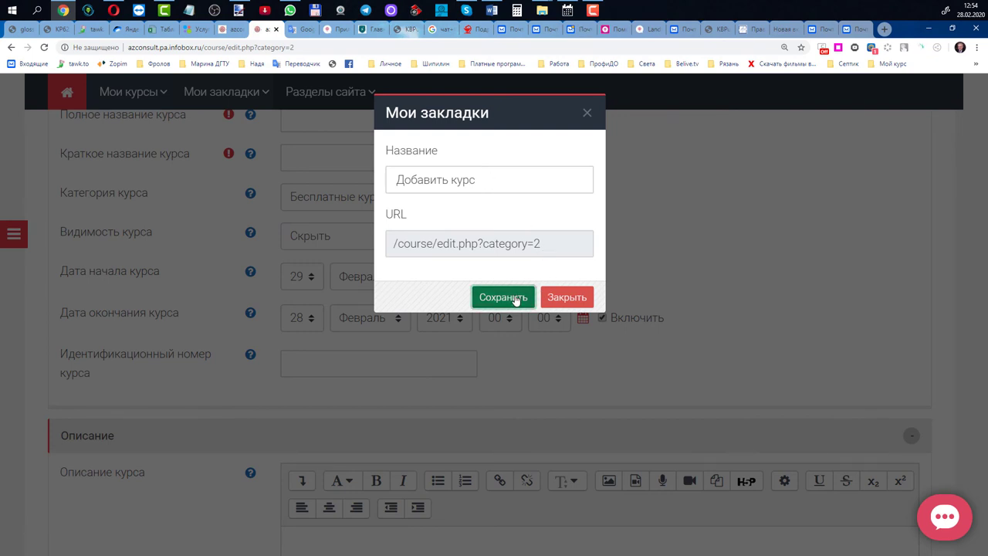
pyautogui.click(555, 300)
pyautogui.click(264, 94)
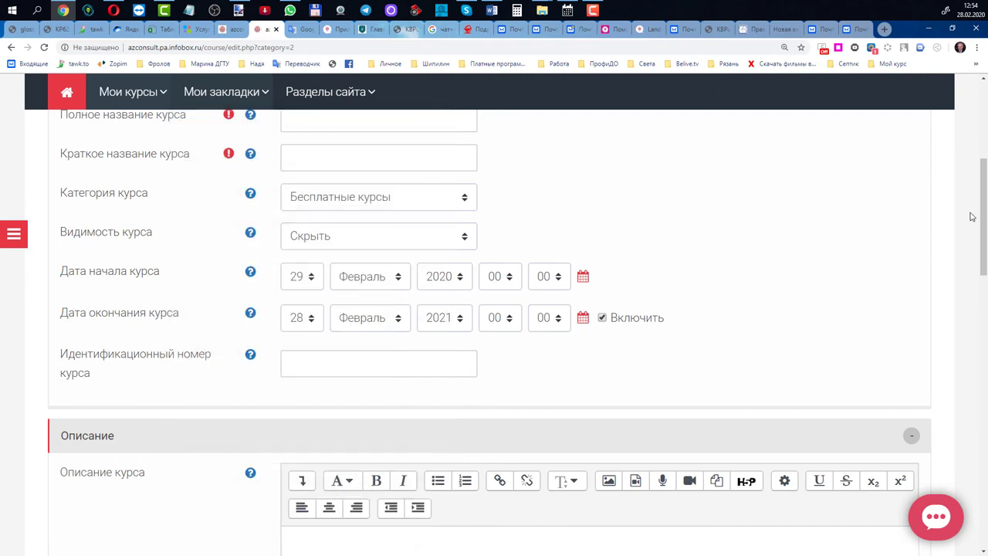
# Expand all sections of the «Добавить курс» form.
pyautogui.moveTo(982, 216); pyautogui.dragTo(980, 137)
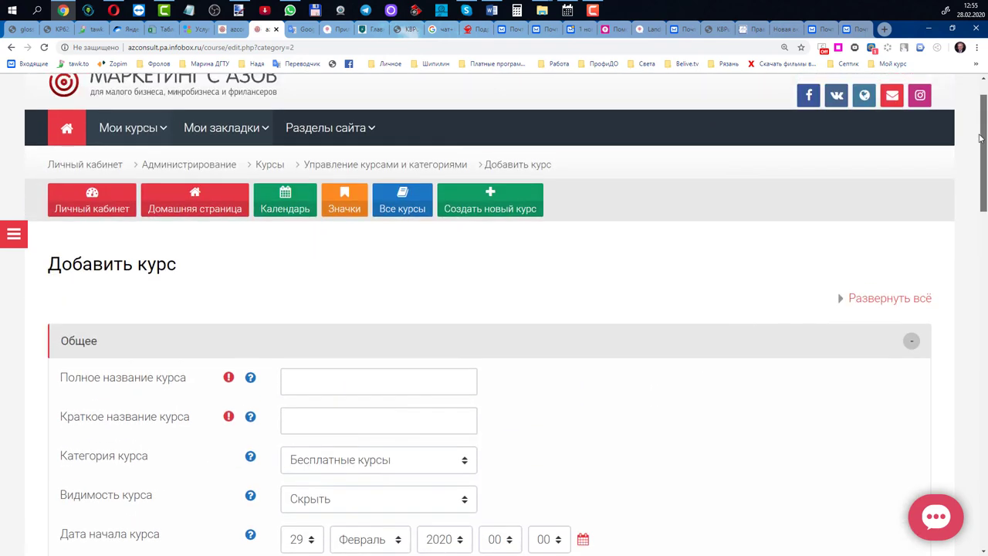
pyautogui.click(843, 311)
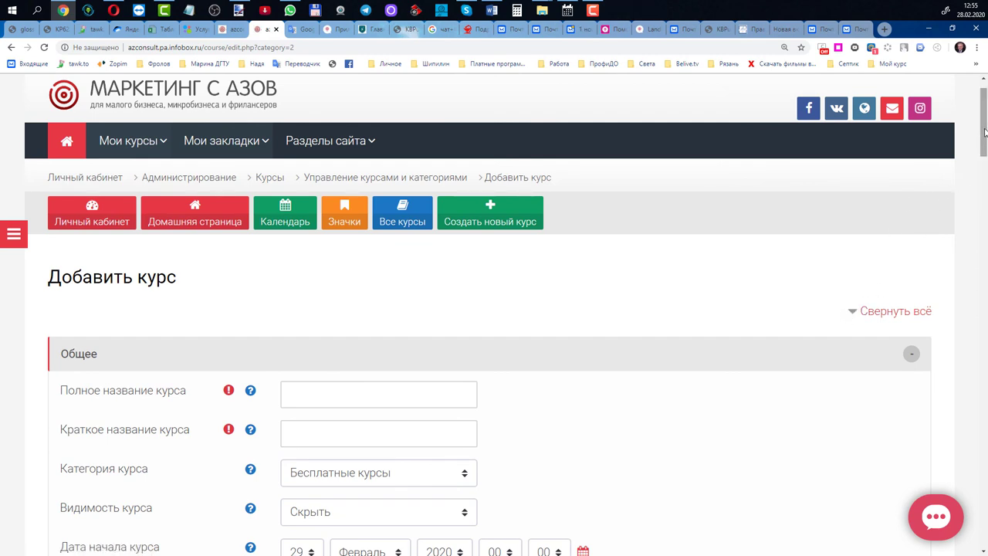
pyautogui.moveTo(985, 133); pyautogui.dragTo(984, 91)
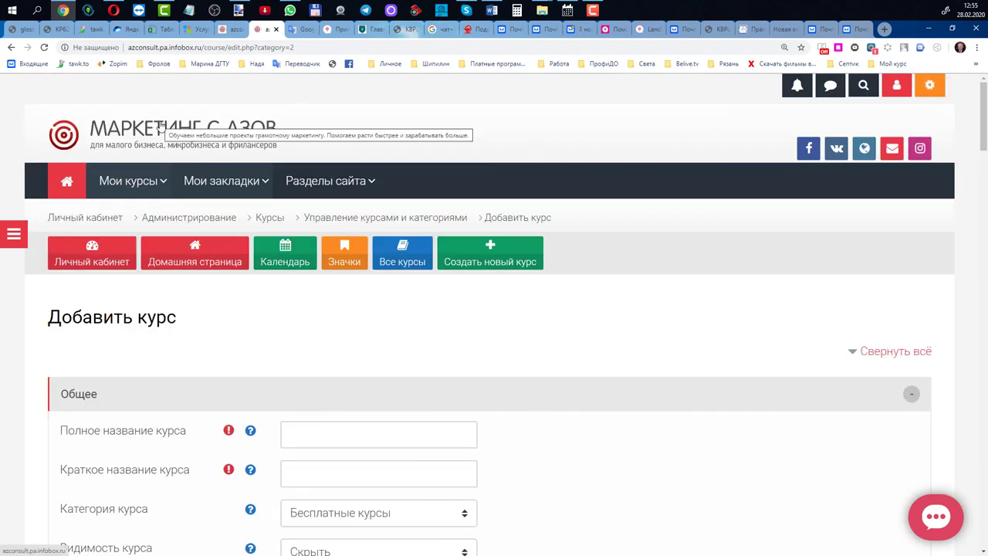
# Return to the site's home page, discarding the new course form, and look over its content down to the «Available Courses» block.
pyautogui.hotkey('ctrl', 'w')
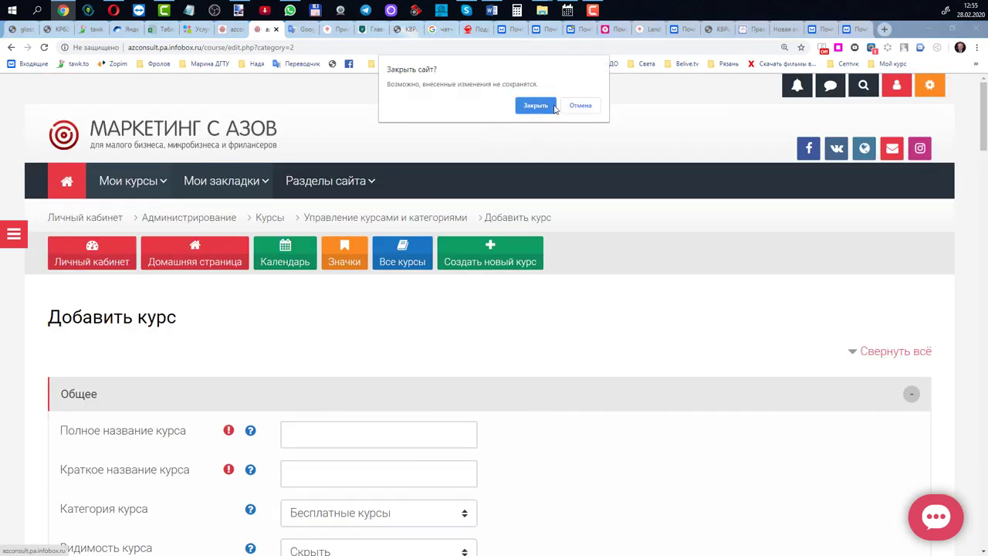
pyautogui.click(536, 105)
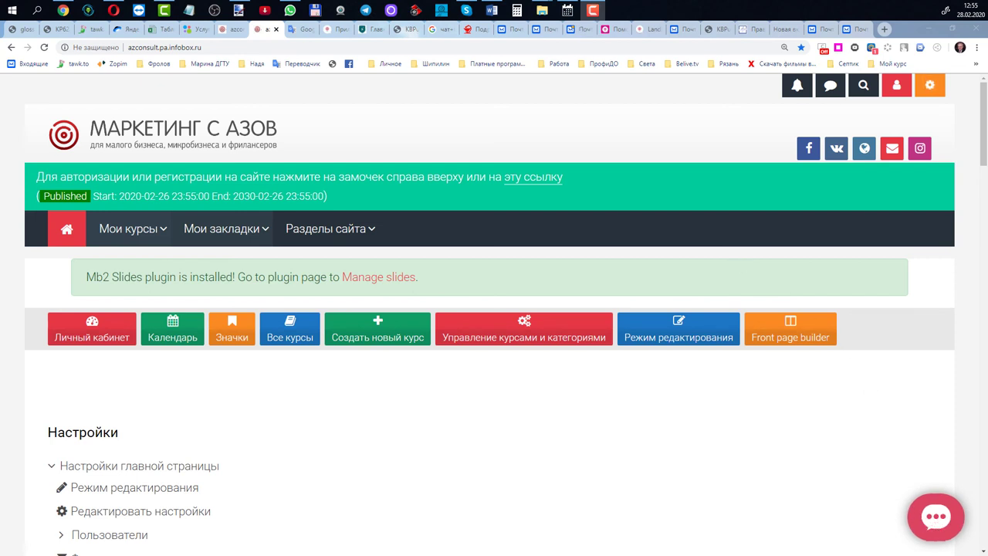
pyautogui.click(984, 157)
pyautogui.scroll(-2, 985, 157)
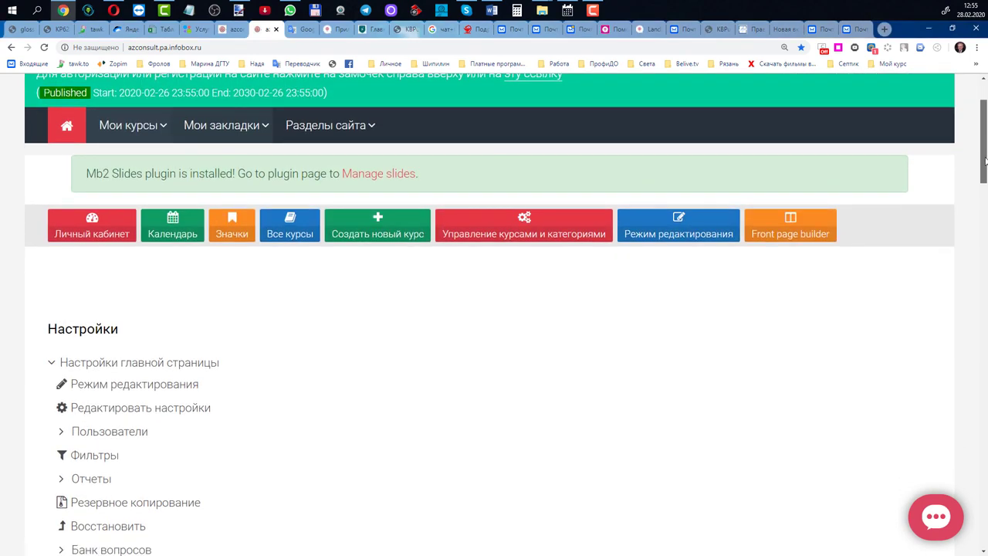
pyautogui.moveTo(985, 158); pyautogui.dragTo(963, 426)
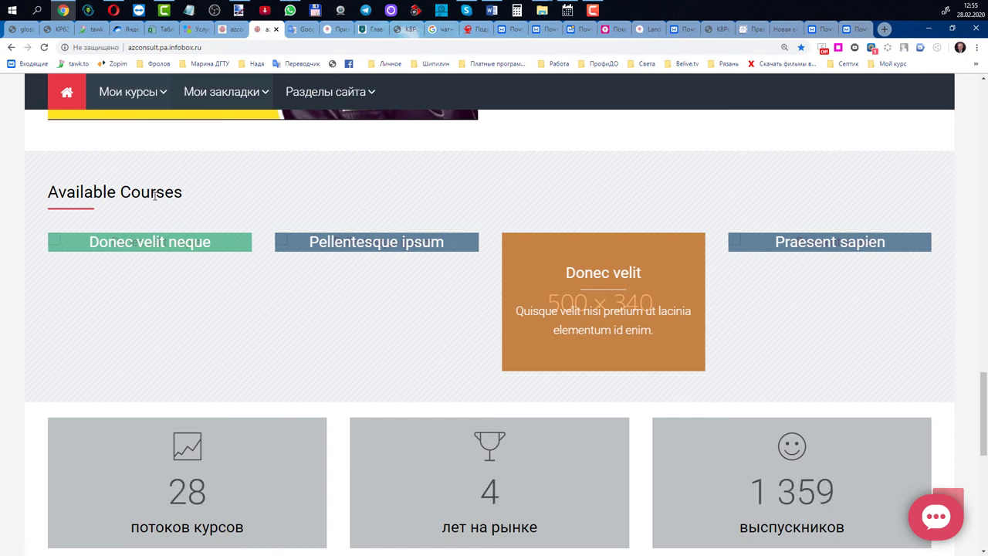
pyautogui.moveTo(979, 409); pyautogui.dragTo(983, 100)
pyautogui.scroll(-2, 981, 429)
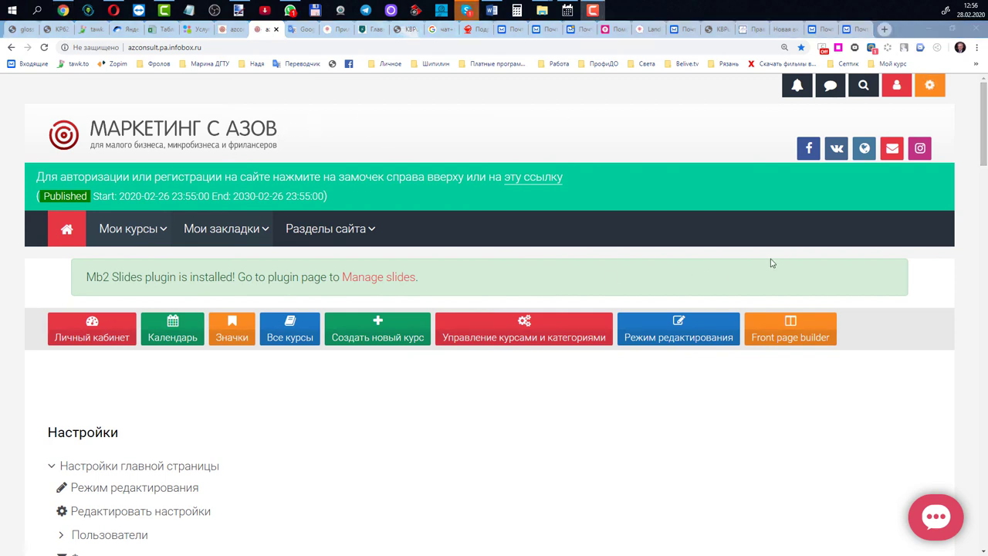
# Open the «Демо-курс идеал» course from «Мои курсы» and look over the progress bar and upper part of its page.
pyautogui.moveTo(363, 232)
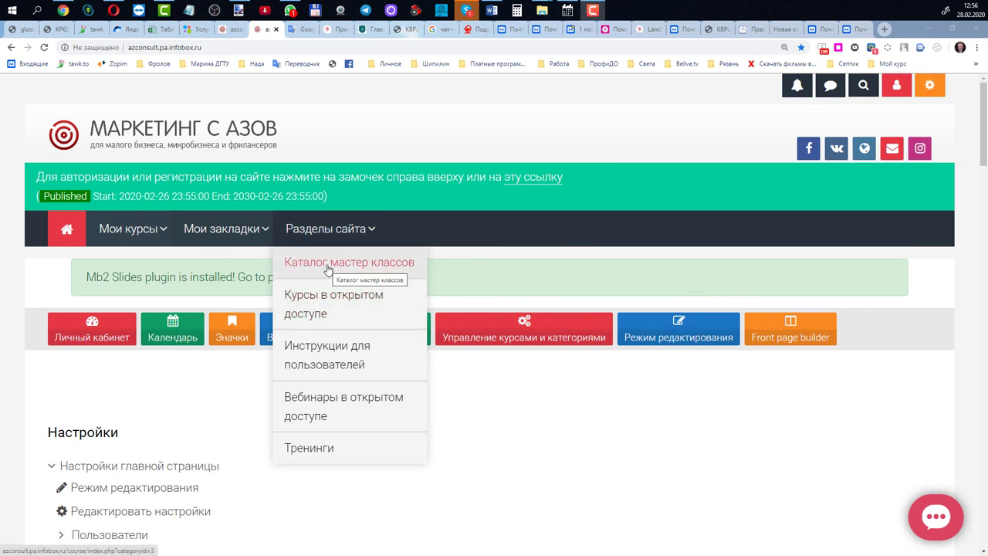
pyautogui.moveTo(162, 241)
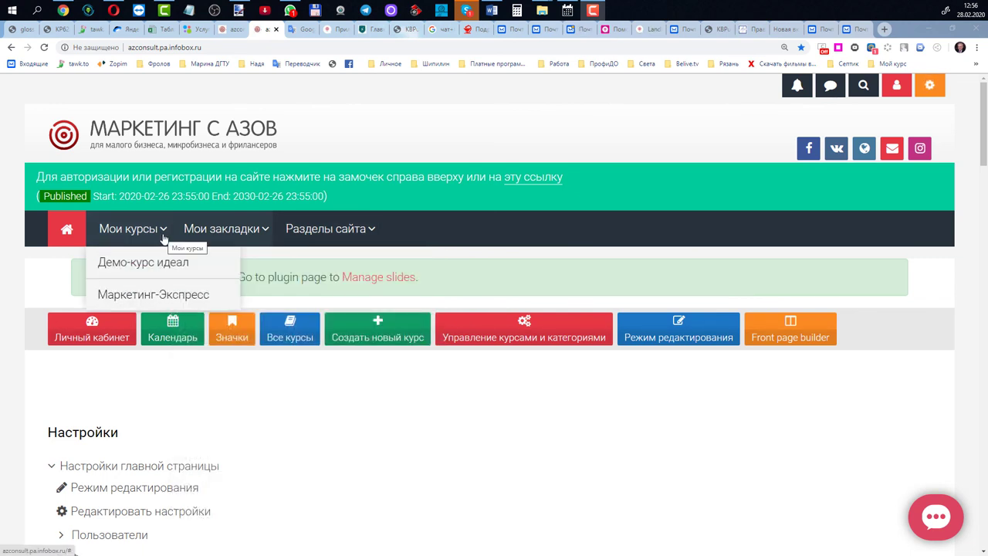
pyautogui.click(155, 266)
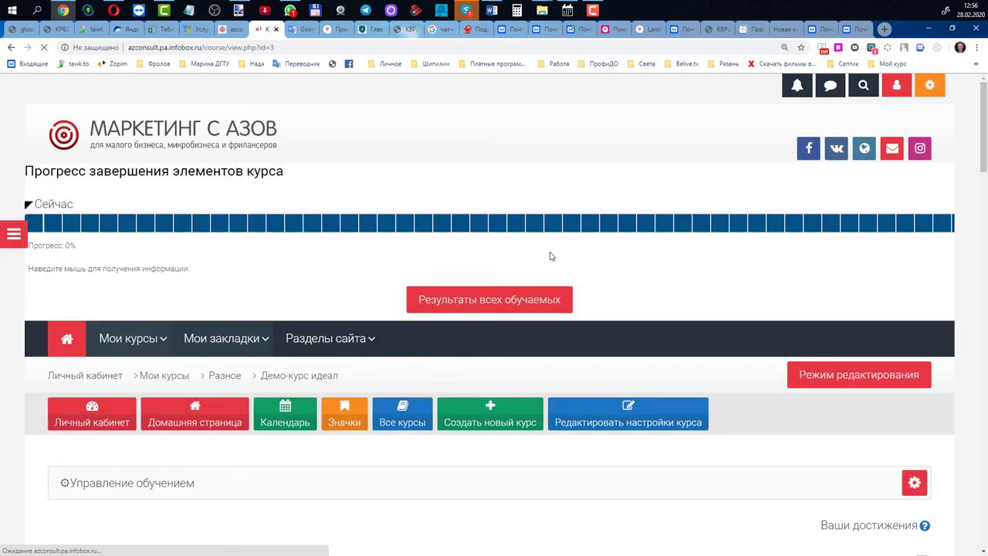
pyautogui.scroll(-2, 550, 254)
pyautogui.scroll(-2, 550, 251)
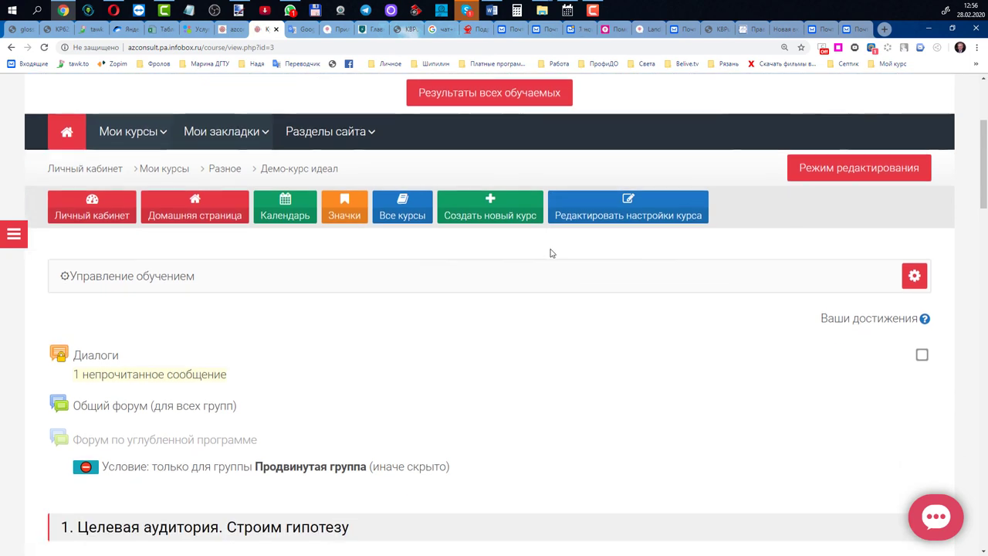
pyautogui.moveTo(978, 161); pyautogui.dragTo(980, 85)
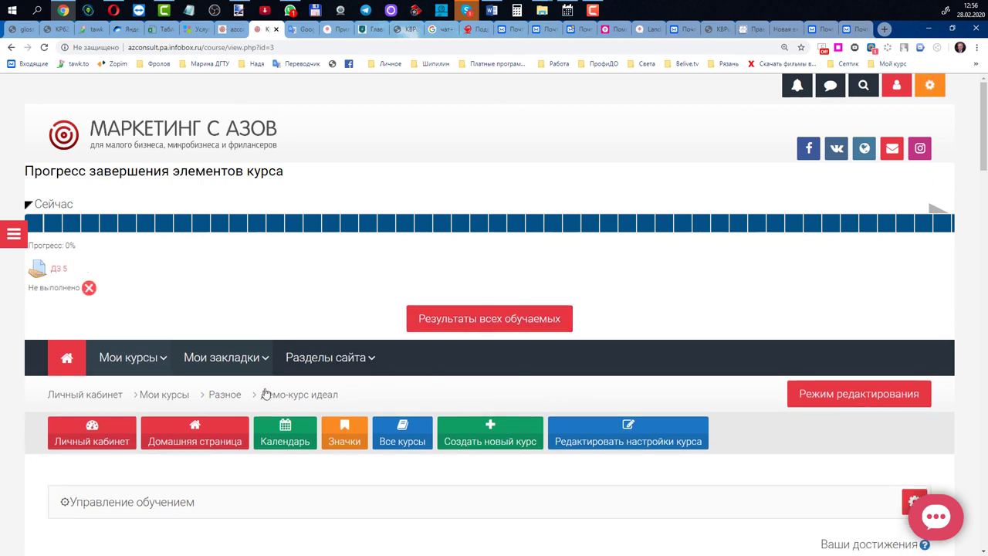
# Examine the demo course's forums and first numbered topics, and show the site sections under «Разделы сайта».
pyautogui.moveTo(263, 359)
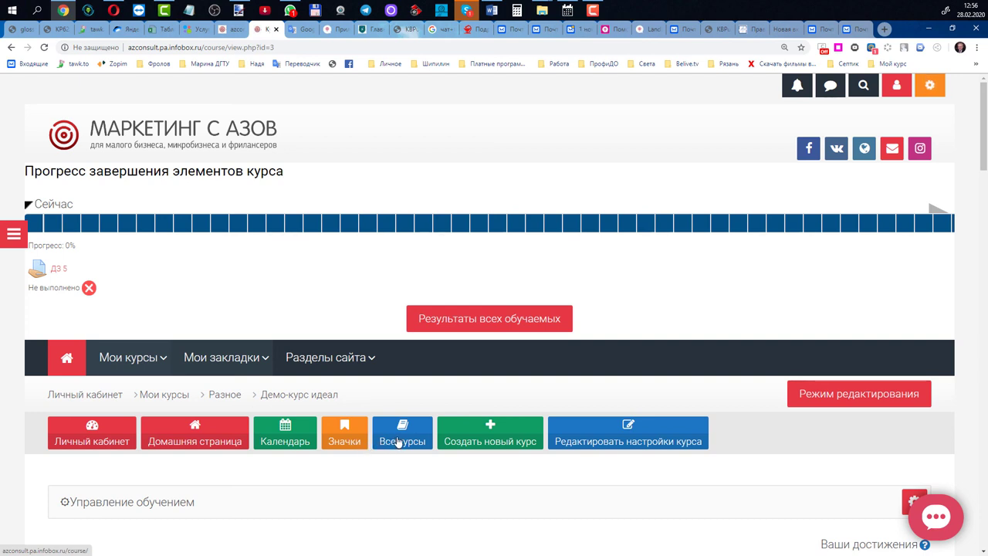
pyautogui.moveTo(371, 363)
pyautogui.scroll(-3, 347, 370)
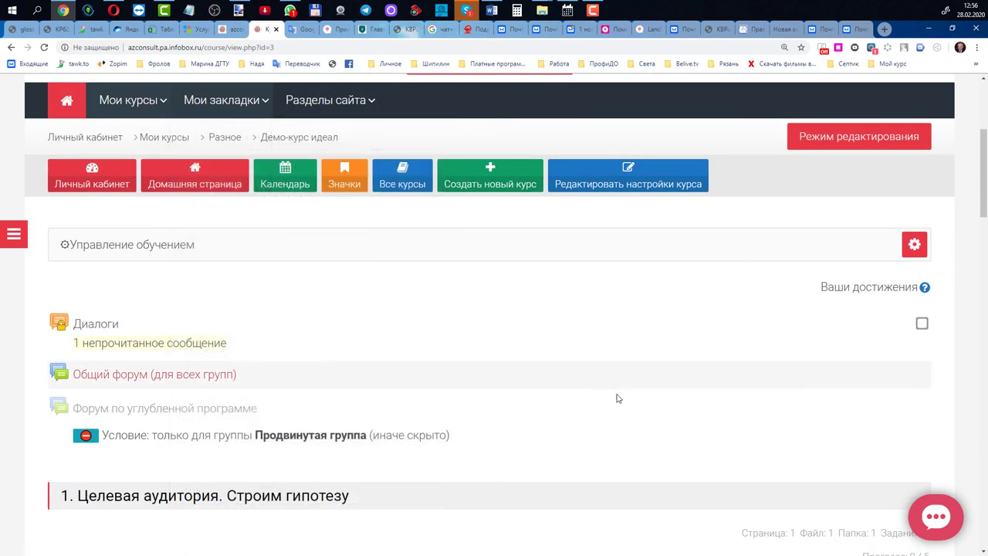
pyautogui.scroll(-5, 618, 399)
pyautogui.scroll(2, 617, 399)
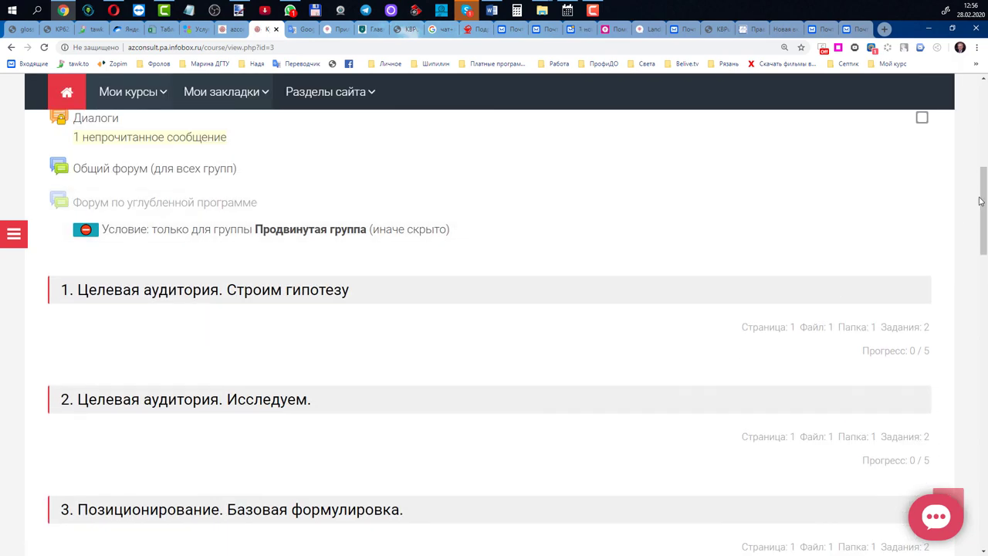
pyautogui.moveTo(979, 200); pyautogui.dragTo(980, 166)
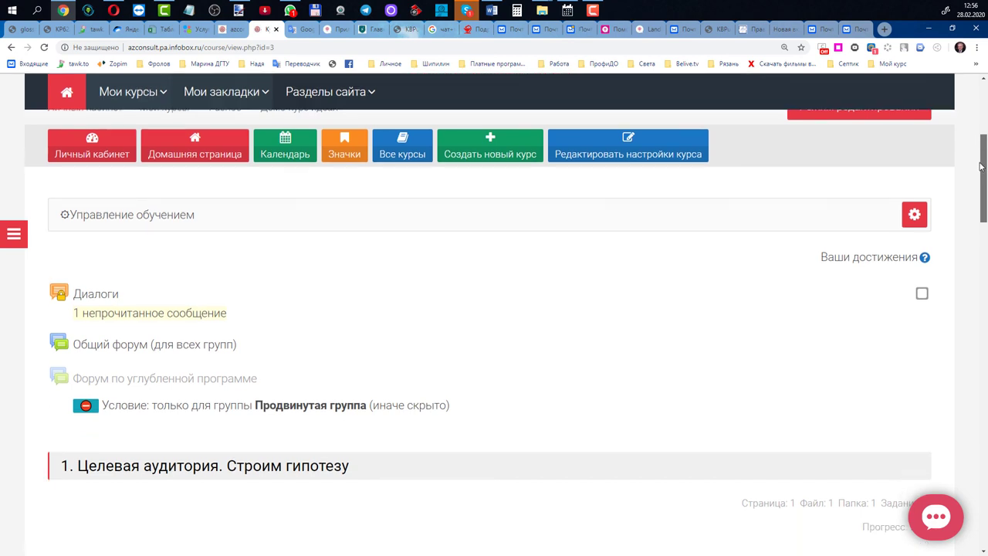
pyautogui.click(369, 95)
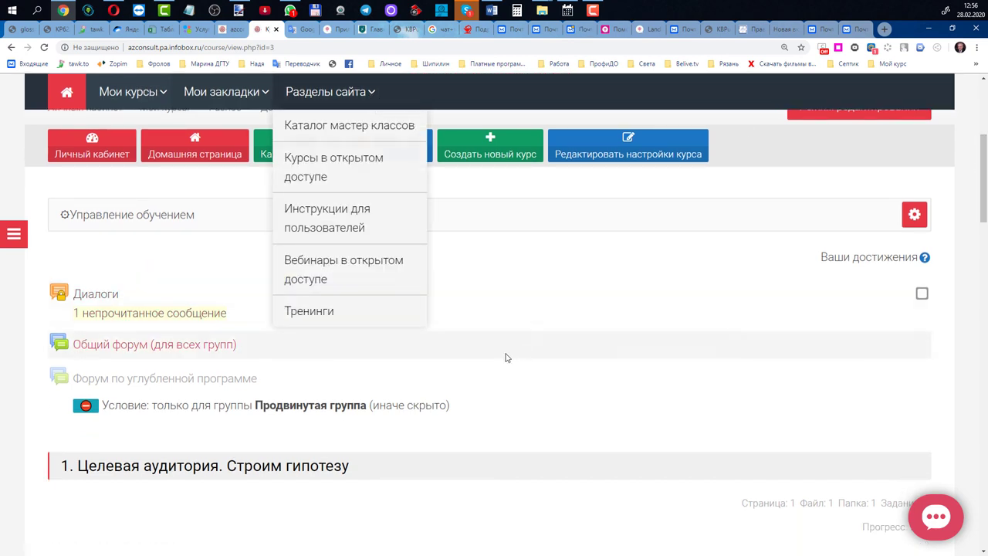